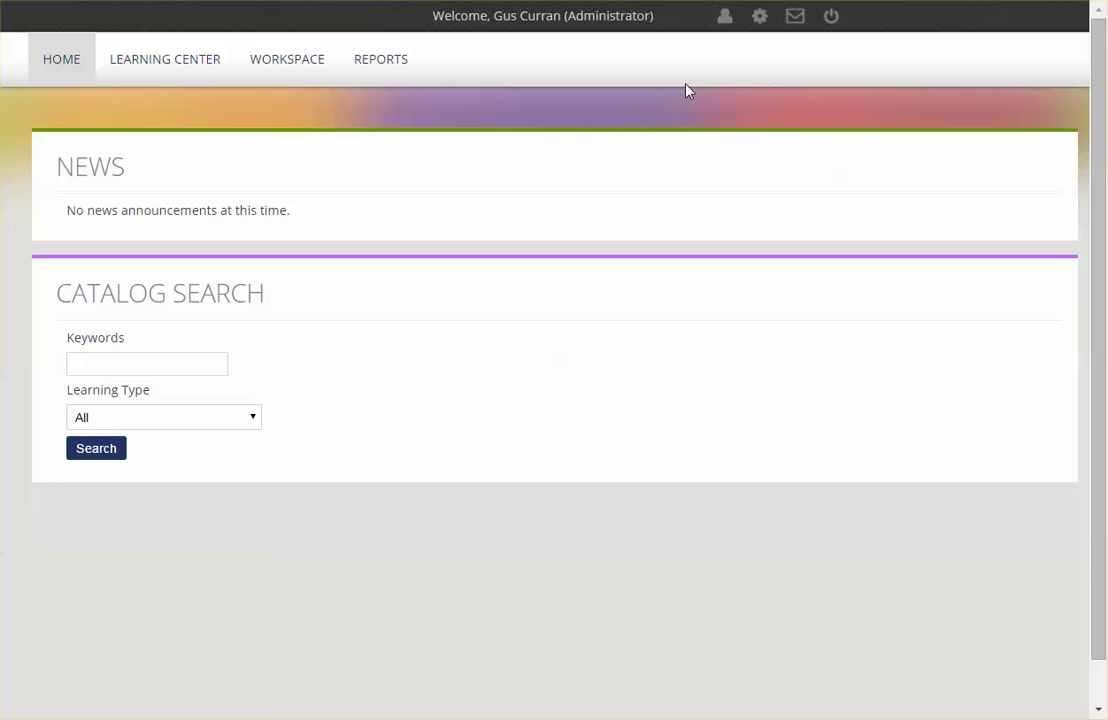
Step: Start creating a new report with the Report Wizard in the Manage Center
{"action": "left_click", "coordinate": [761, 18]}
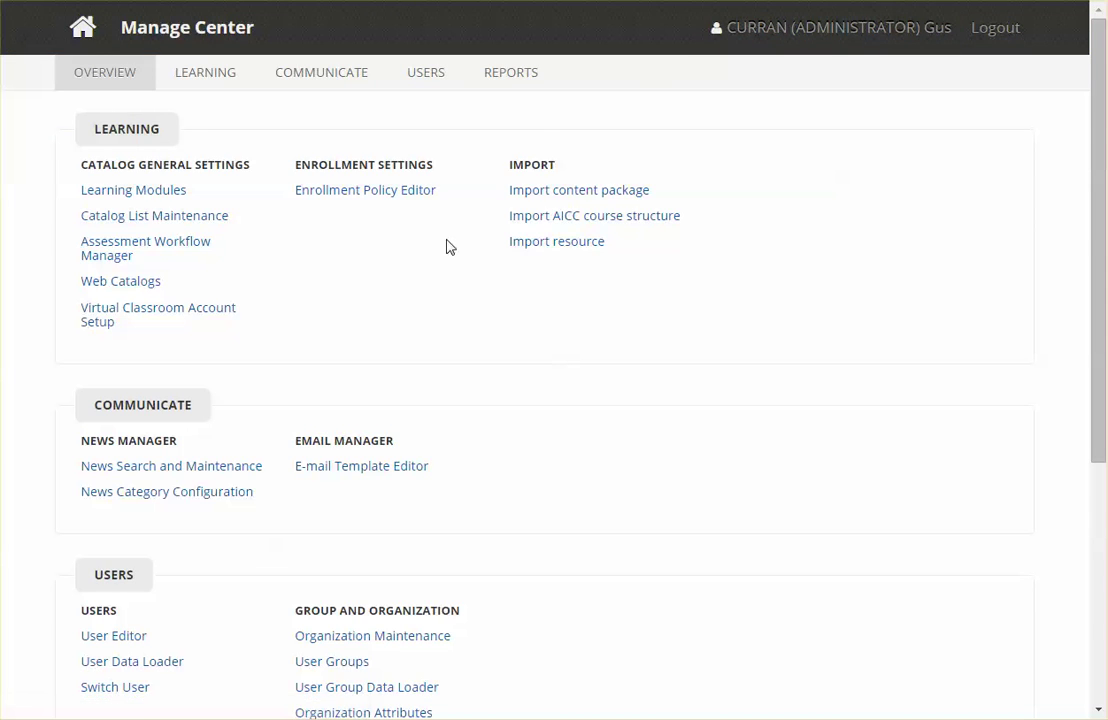
{"action": "scroll", "coordinate": [445, 250], "scroll_direction": "down", "scroll_amount": 4}
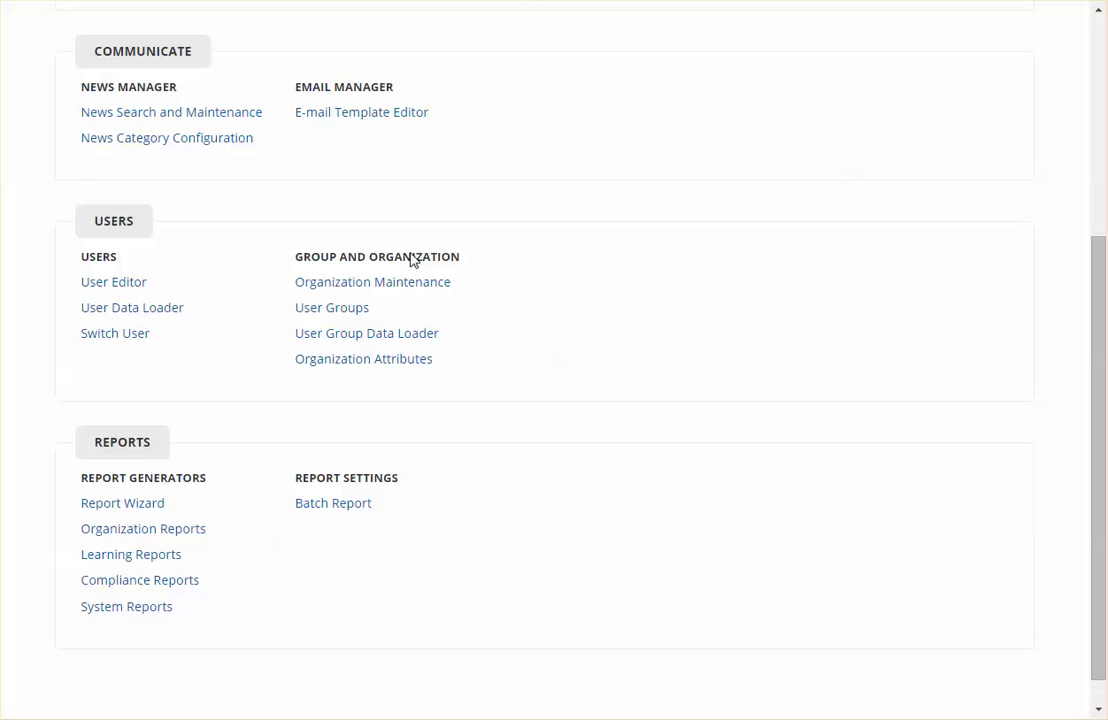
{"action": "left_click", "coordinate": [122, 504]}
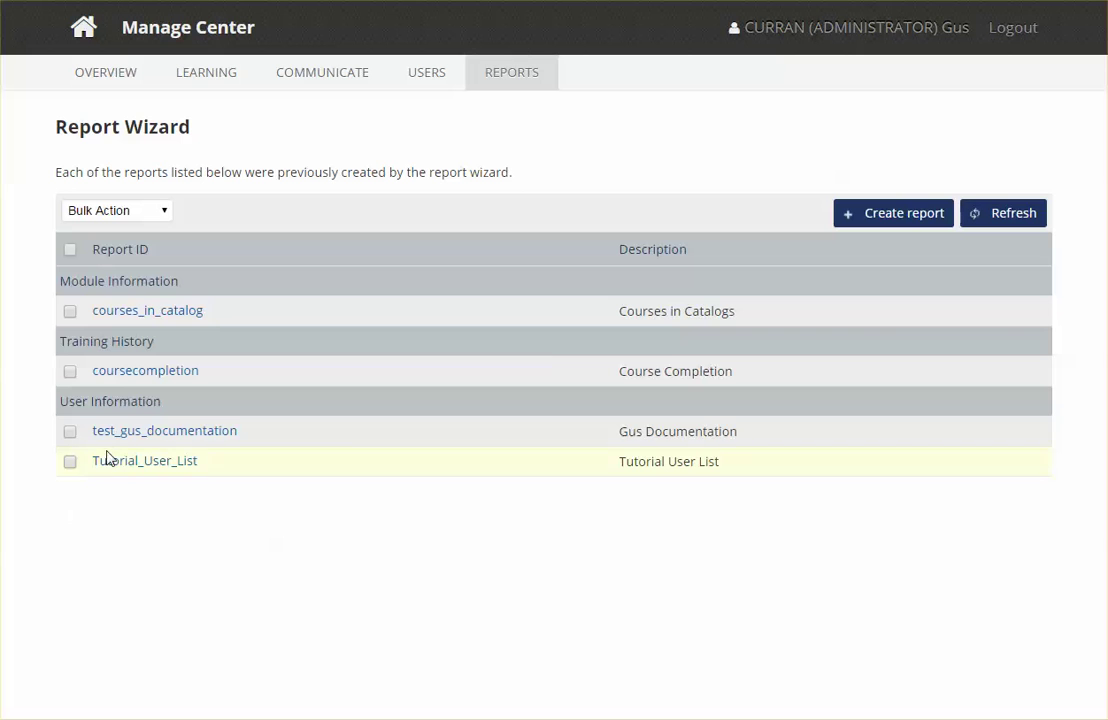
{"action": "left_click", "coordinate": [876, 222]}
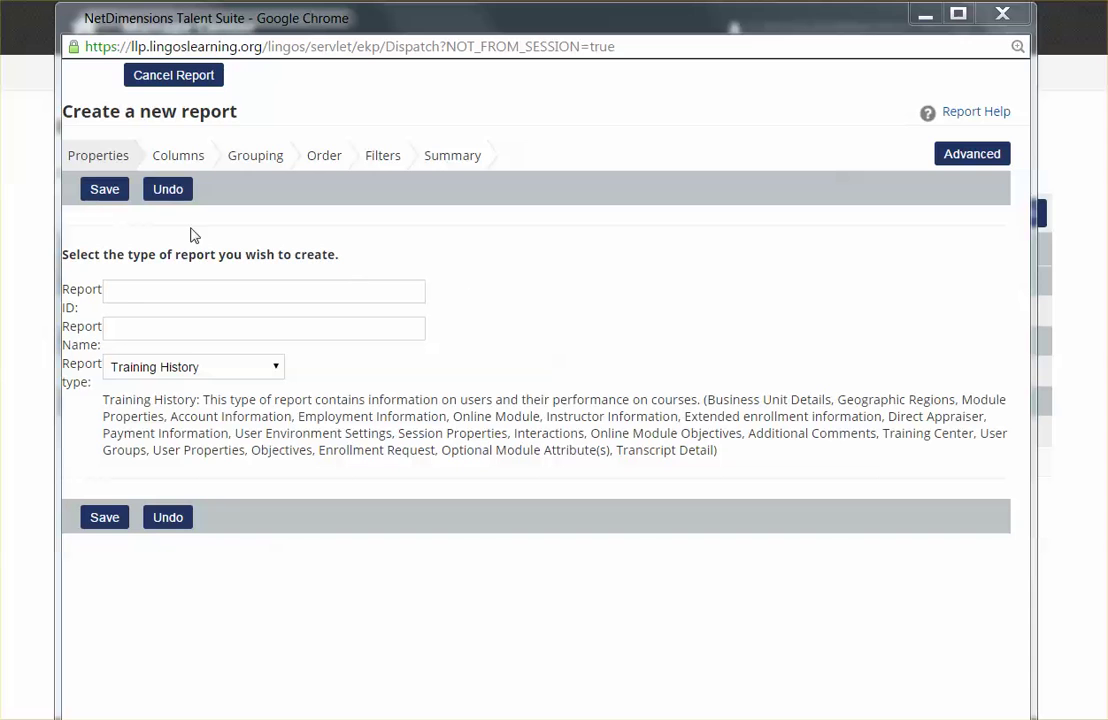
Step: Define a Training History report with the ID LastAttemptedDate and the name Last Attempted Date
{"action": "left_click", "coordinate": [154, 369]}
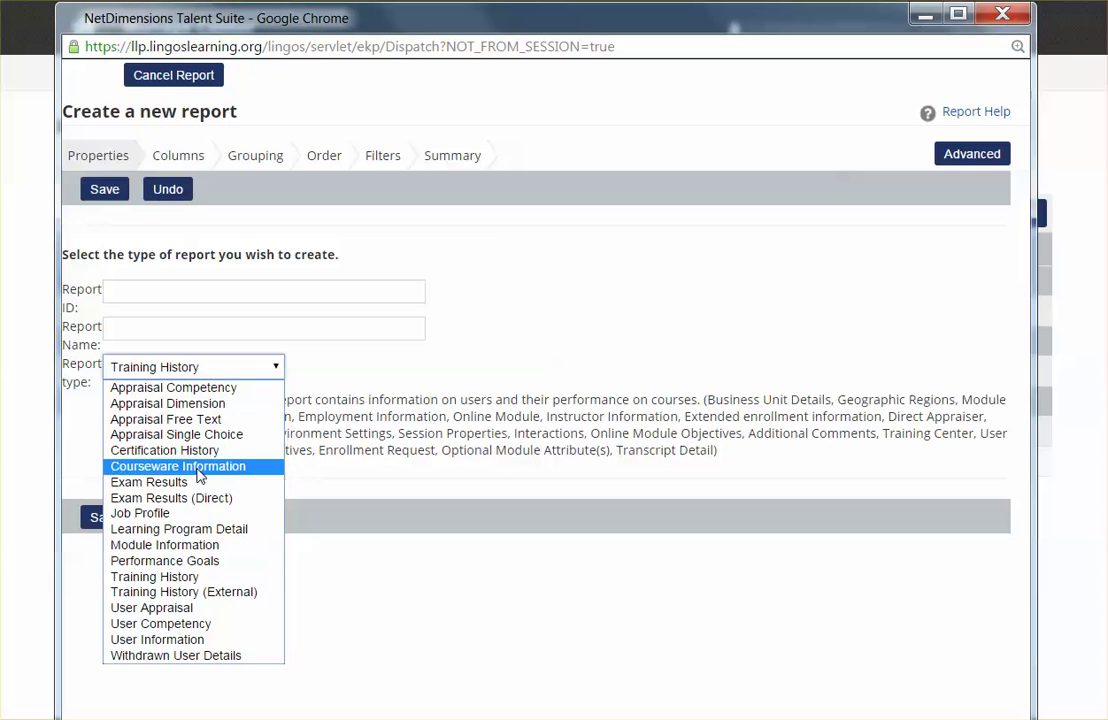
{"action": "left_click", "coordinate": [177, 580]}
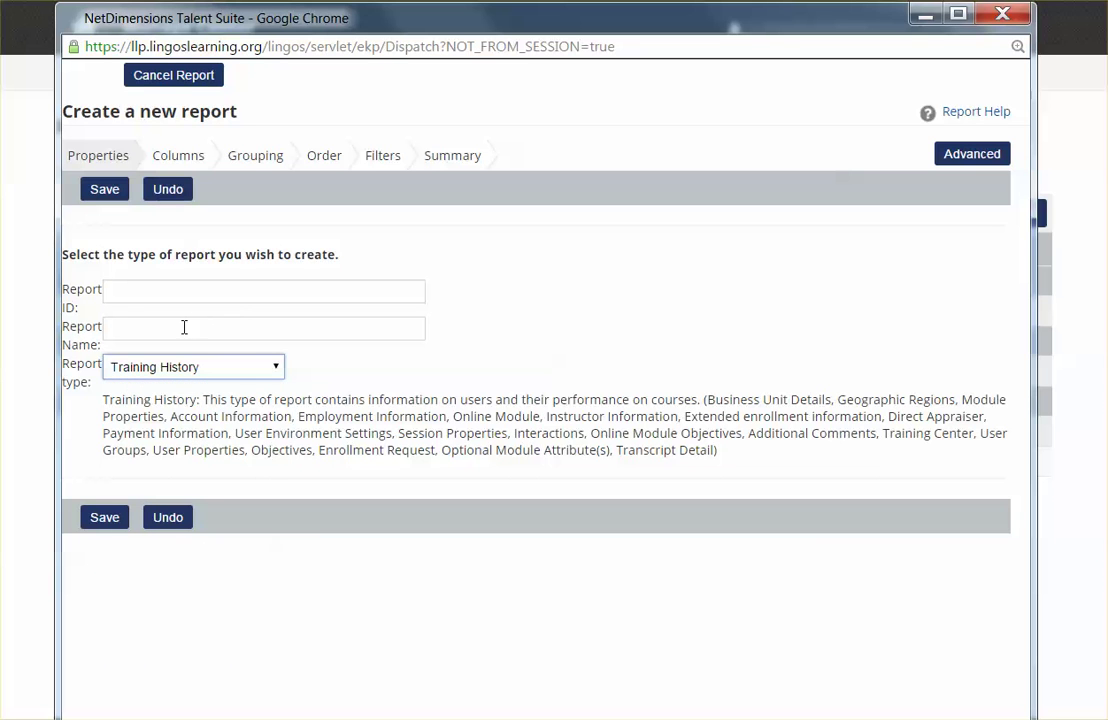
{"action": "left_click", "coordinate": [141, 296]}
{"action": "left_click", "coordinate": [153, 320]}
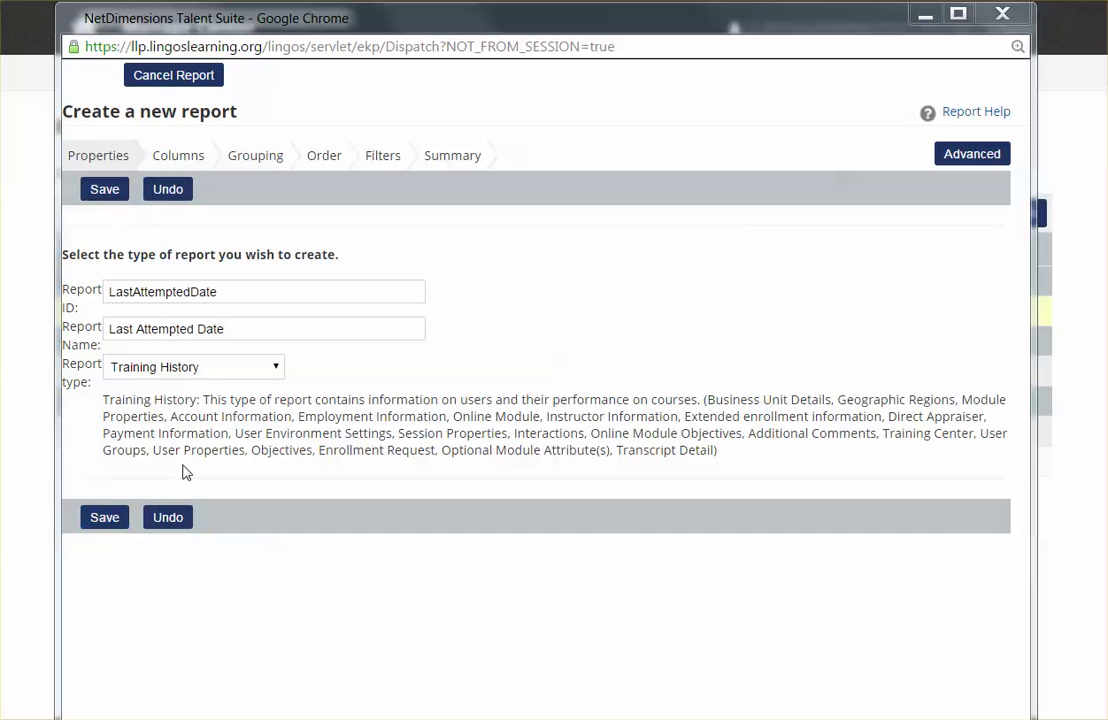
Step: Include the Module ID and Module Title columns from Module Properties in the report
{"action": "left_click", "coordinate": [176, 163]}
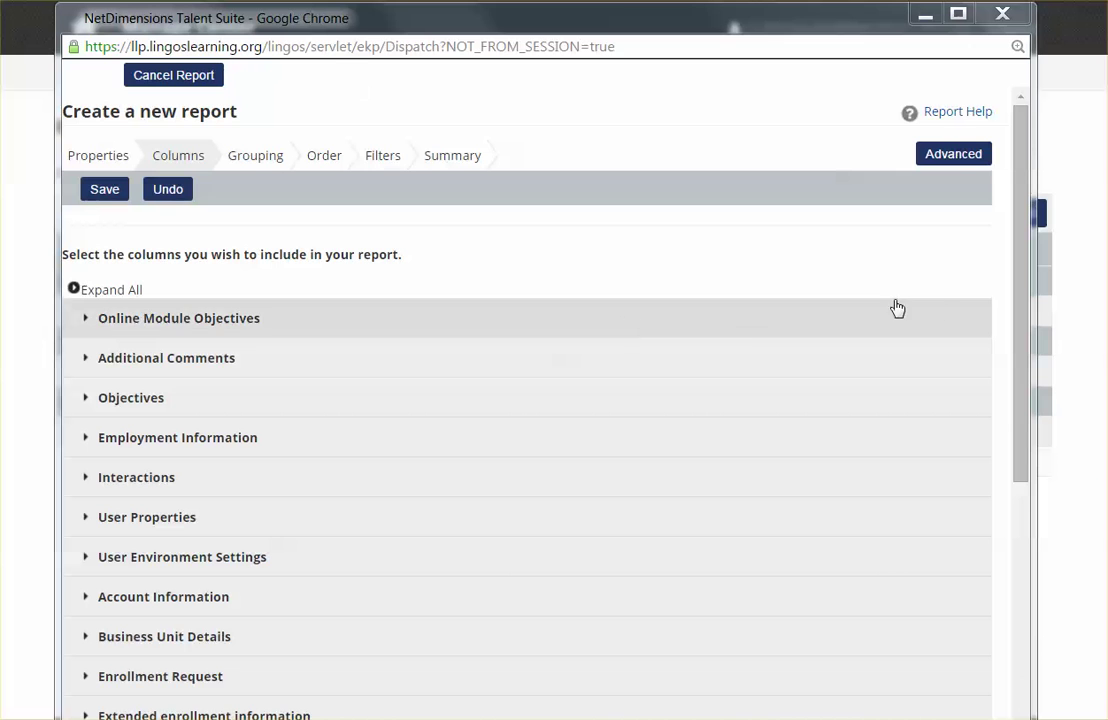
{"action": "left_click_drag", "start_coordinate": [1023, 282], "coordinate": [767, 569]}
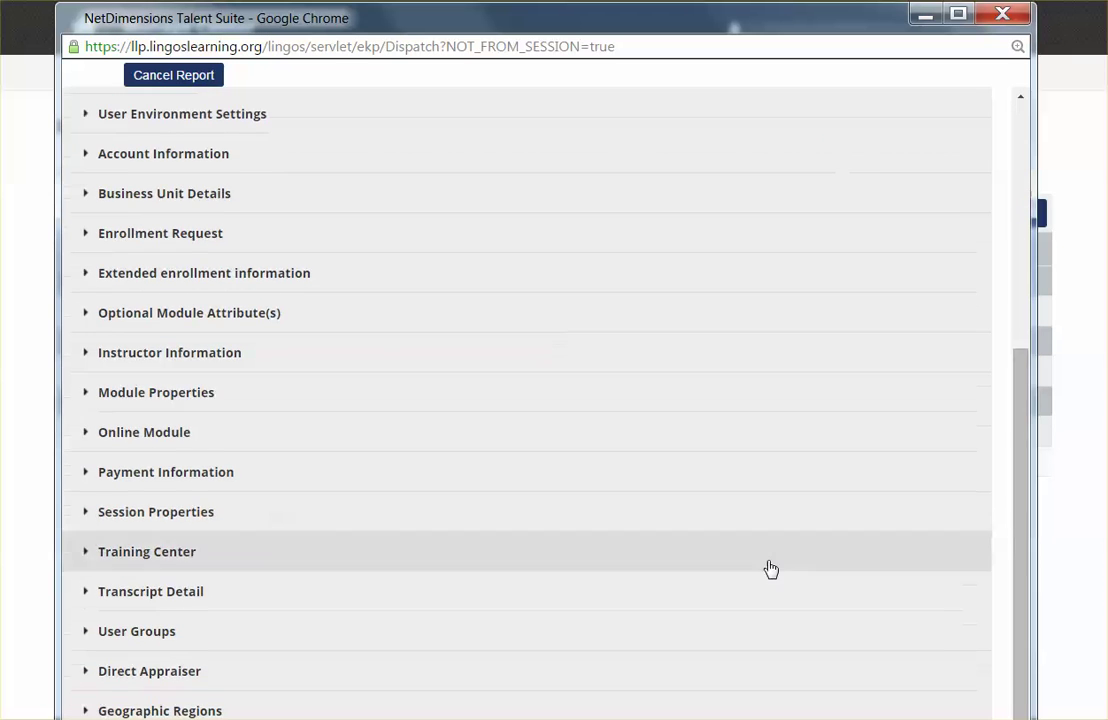
{"action": "left_click", "coordinate": [145, 395]}
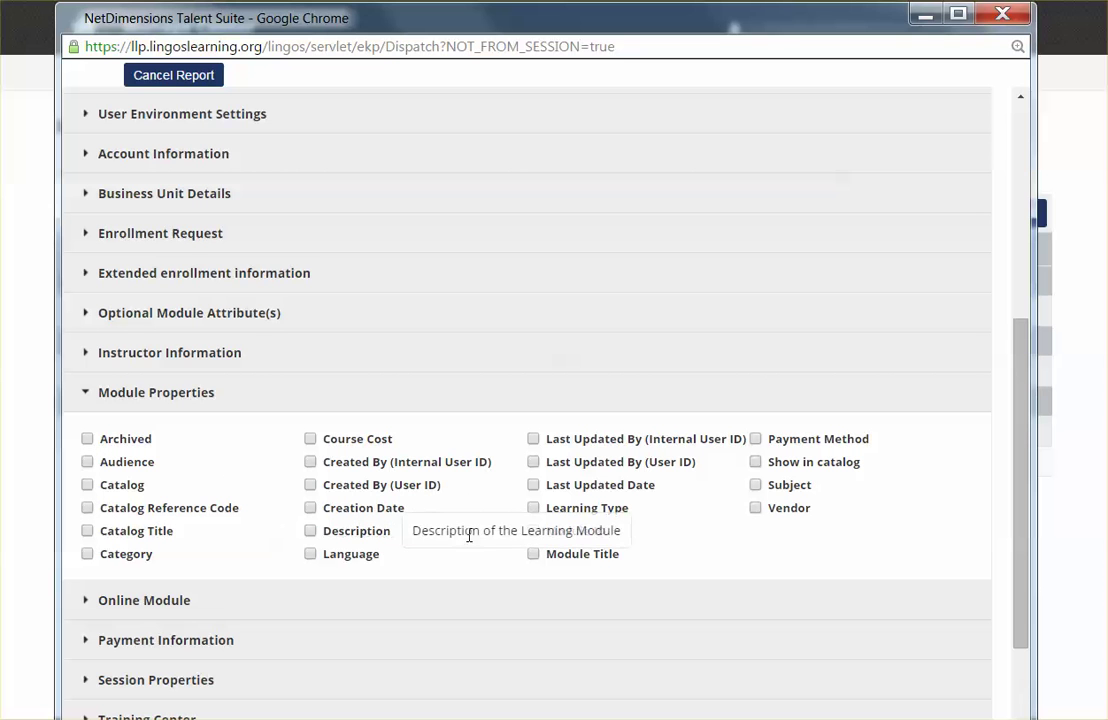
{"action": "left_click", "coordinate": [534, 532]}
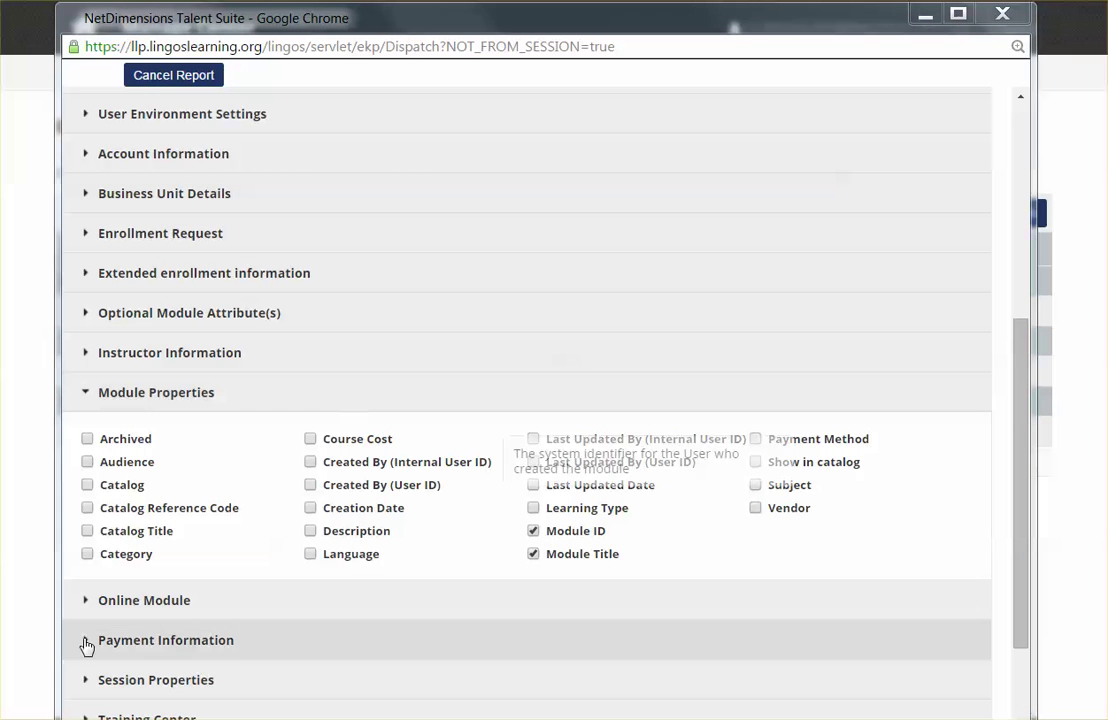
Step: Include the Last Attempted Date column from Online Module and save the report
{"action": "left_click", "coordinate": [117, 617]}
{"action": "scroll", "coordinate": [193, 593], "scroll_direction": "down", "scroll_amount": 1}
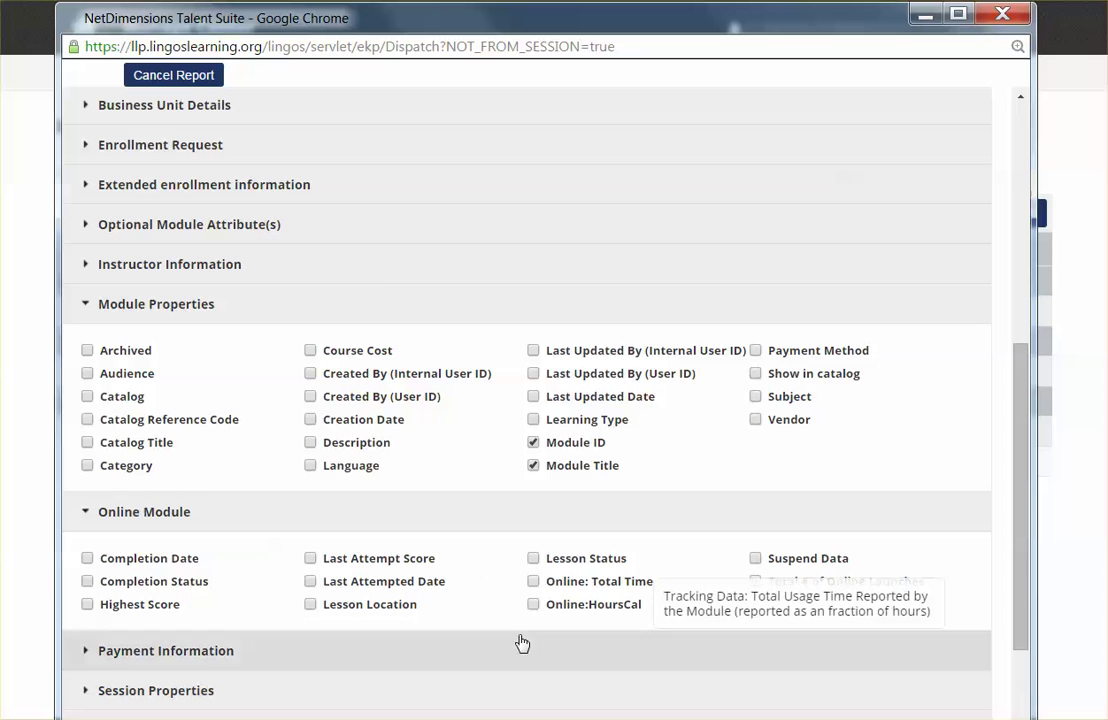
{"action": "left_click", "coordinate": [310, 583]}
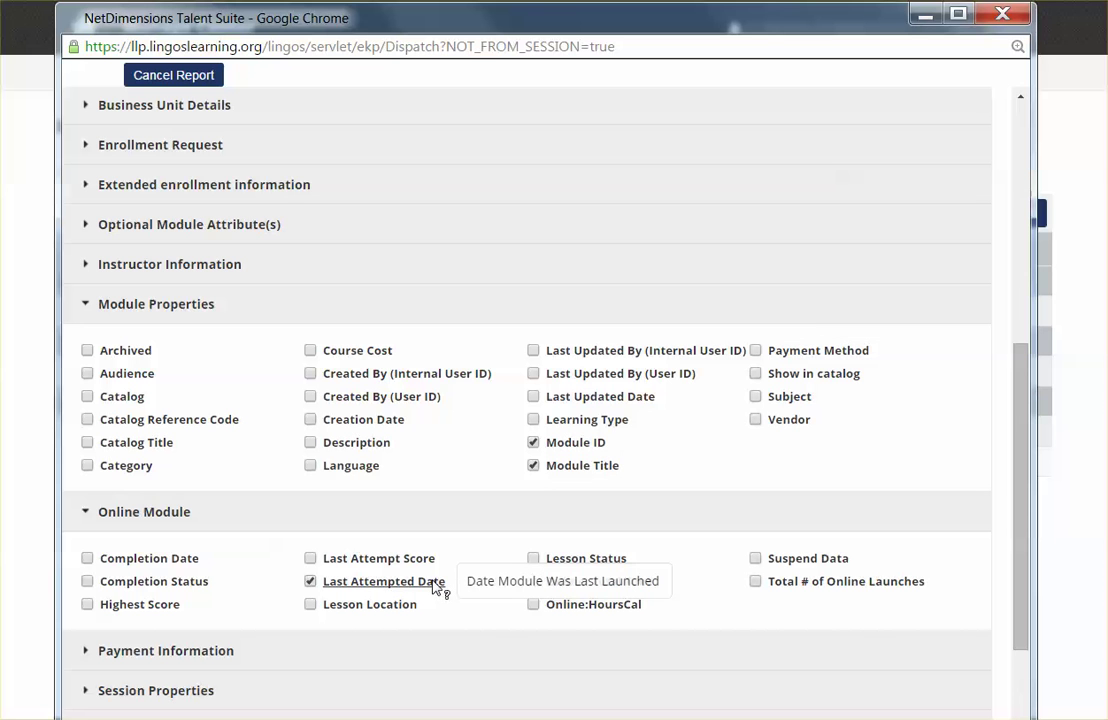
{"action": "scroll", "coordinate": [352, 600], "scroll_direction": "up", "scroll_amount": 6}
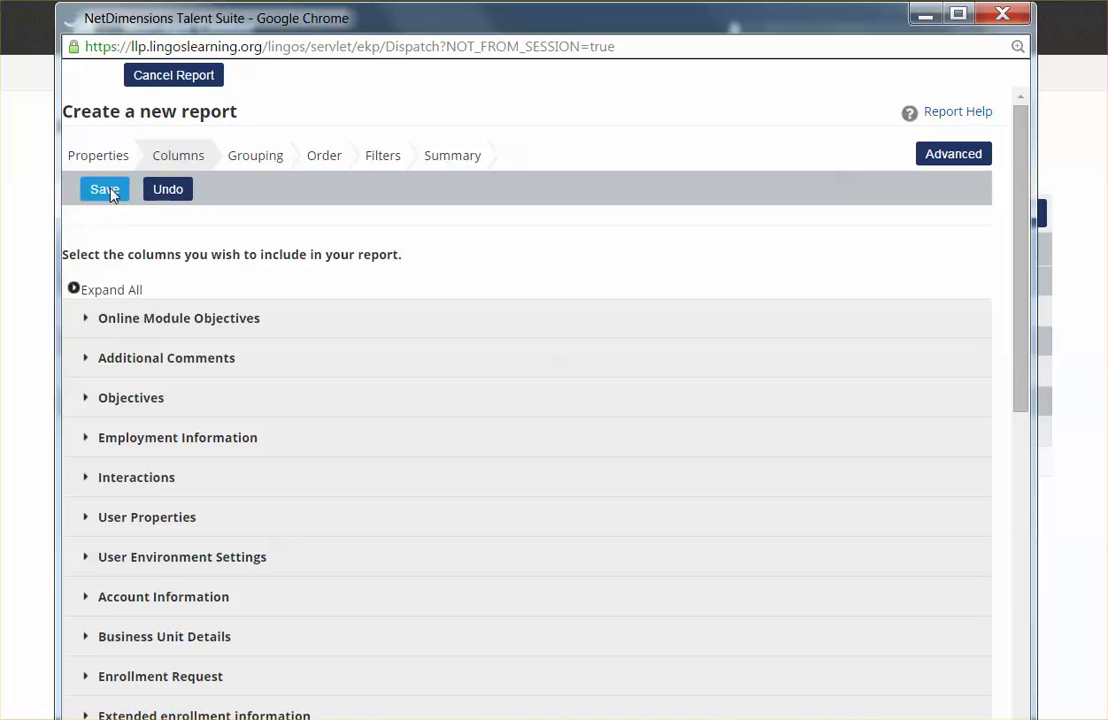
{"action": "left_click", "coordinate": [110, 192]}
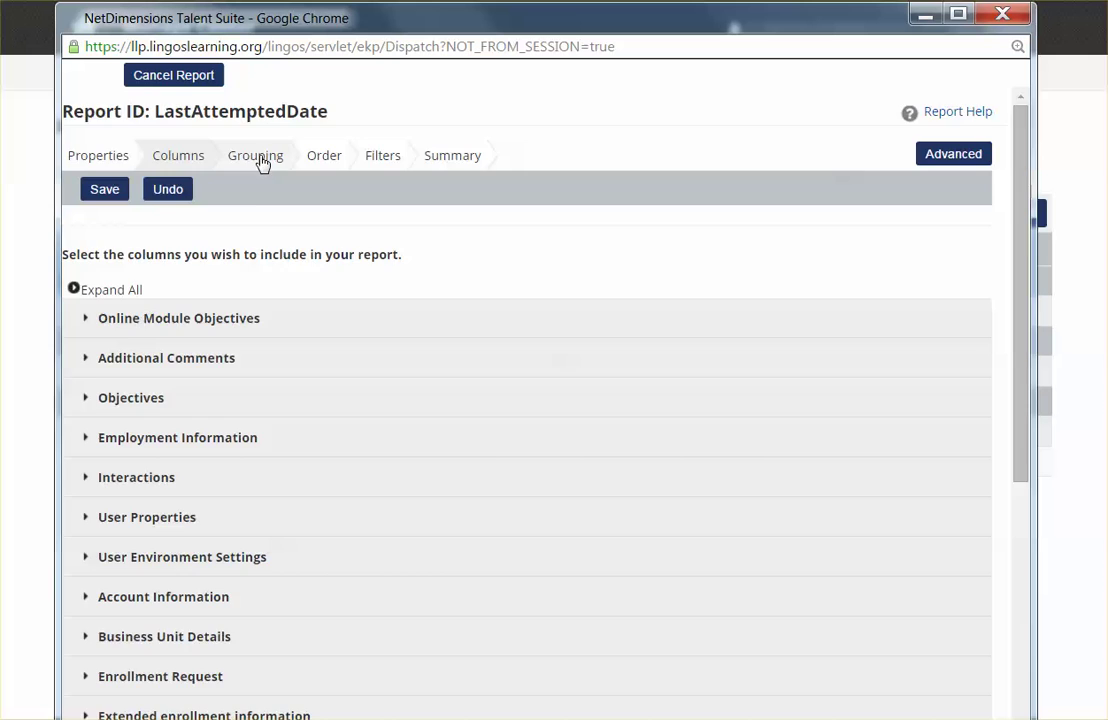
Step: Apply the Count summary to the Online Module Last Attempted Date column and check the report's column order
{"action": "left_click", "coordinate": [258, 158]}
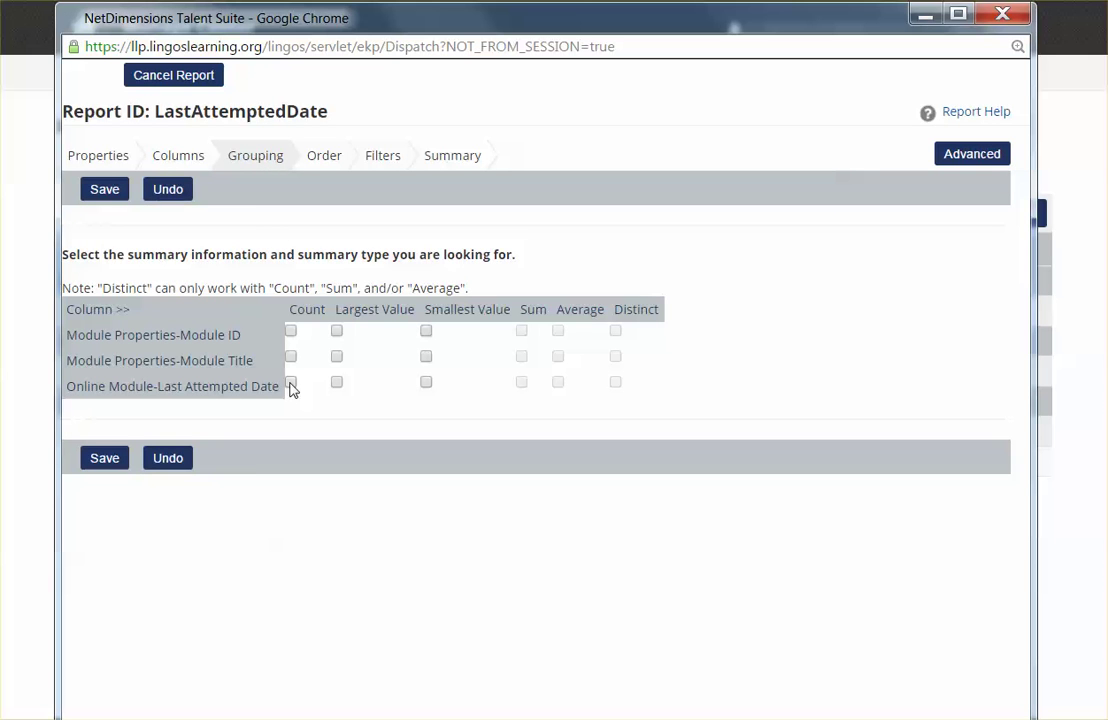
{"action": "left_click", "coordinate": [291, 384]}
{"action": "left_click", "coordinate": [340, 155]}
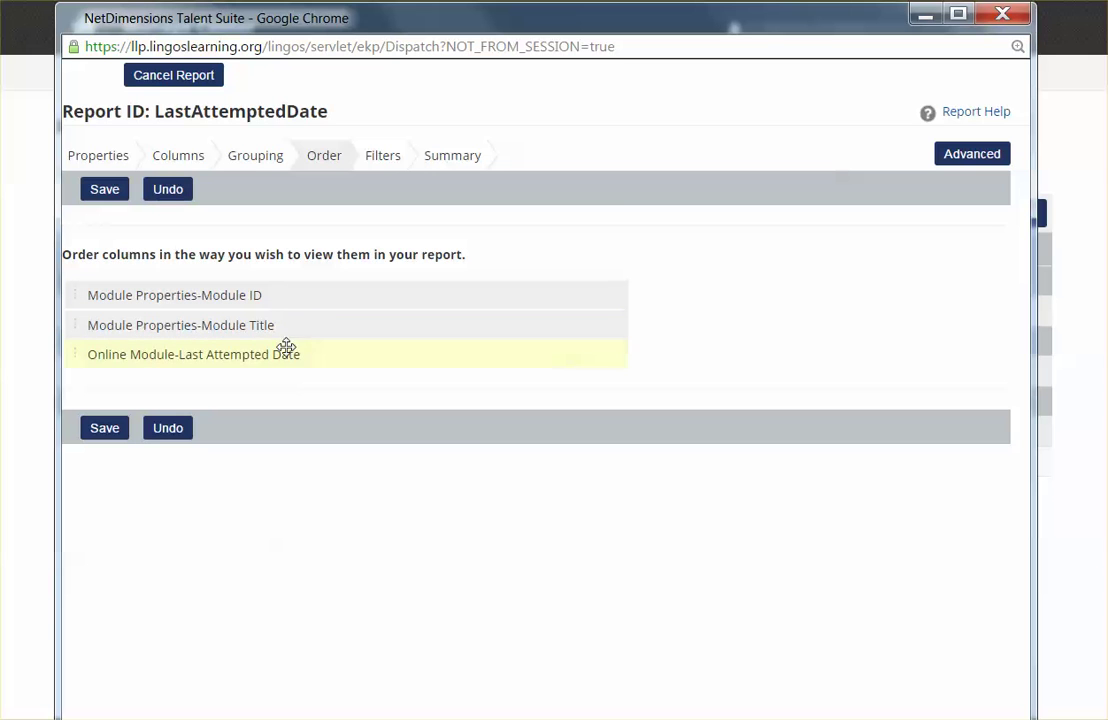
{"action": "left_click_drag", "start_coordinate": [284, 356], "coordinate": [260, 362]}
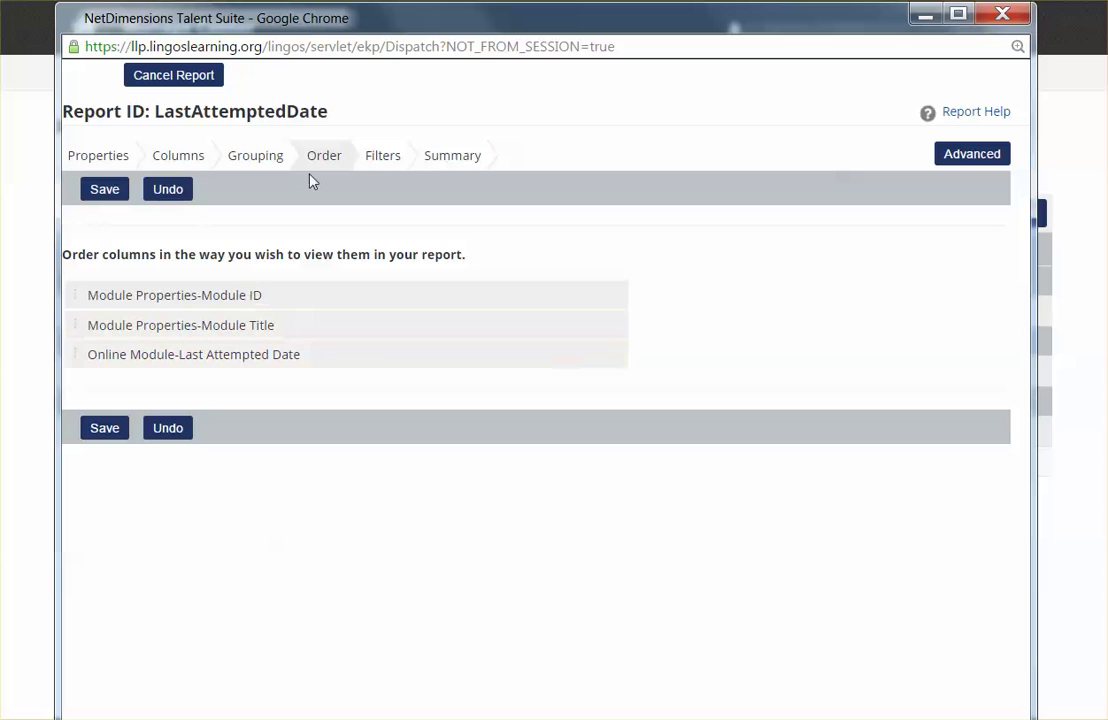
Step: Start a report filter based on the Online Module Last Attempted Date
{"action": "left_click", "coordinate": [402, 161]}
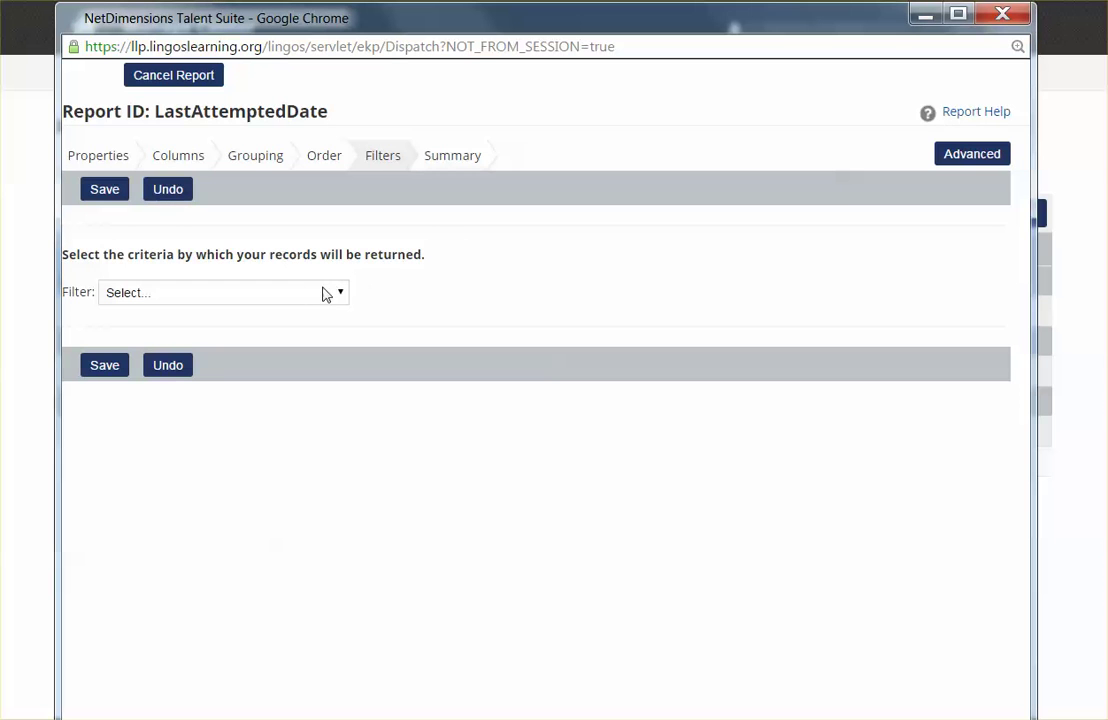
{"action": "left_click", "coordinate": [282, 292]}
{"action": "left_click", "coordinate": [283, 293]}
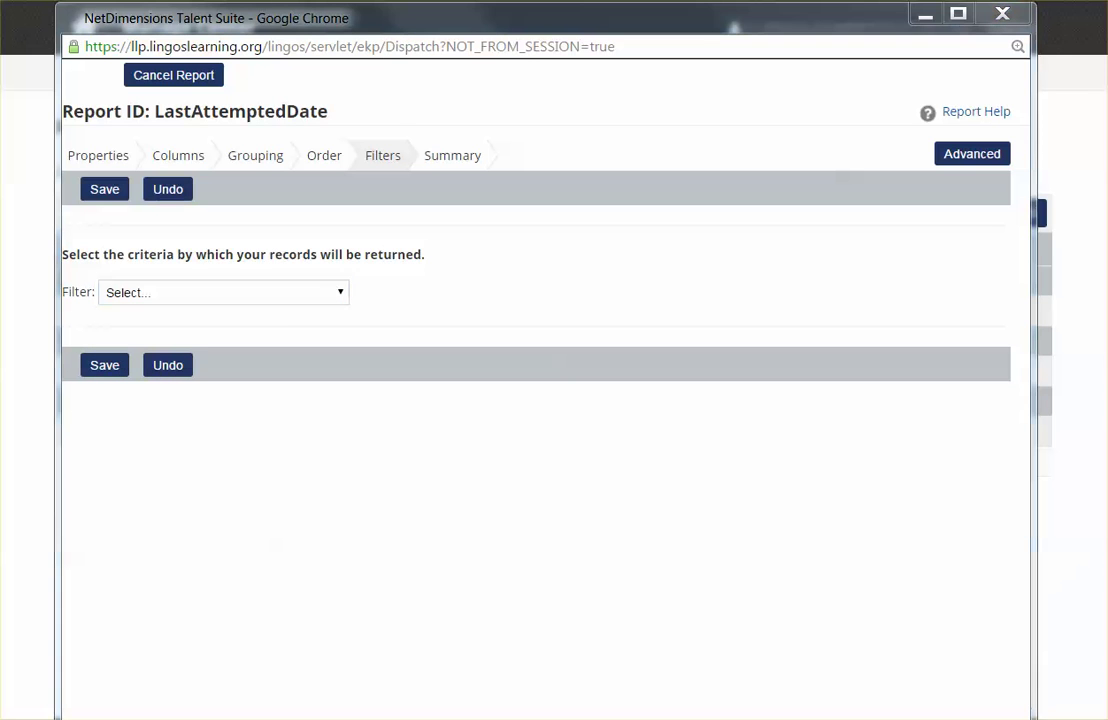
{"action": "left_click", "coordinate": [336, 293]}
{"action": "left_click_drag", "start_coordinate": [339, 337], "coordinate": [242, 506]}
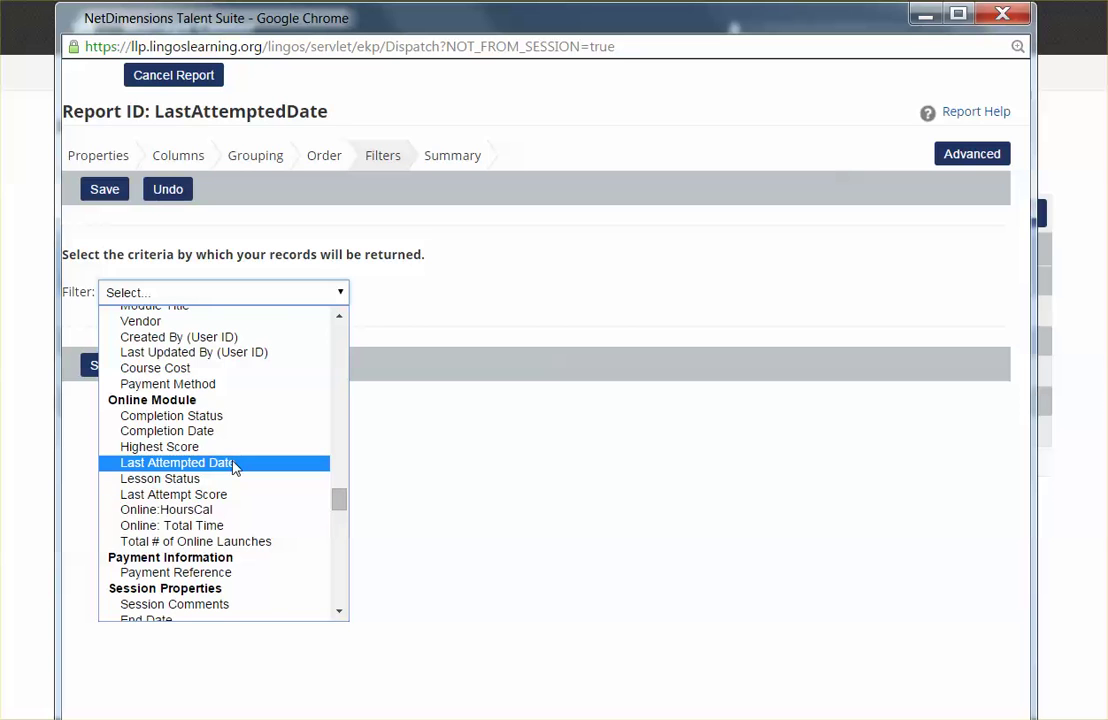
{"action": "left_click", "coordinate": [233, 463]}
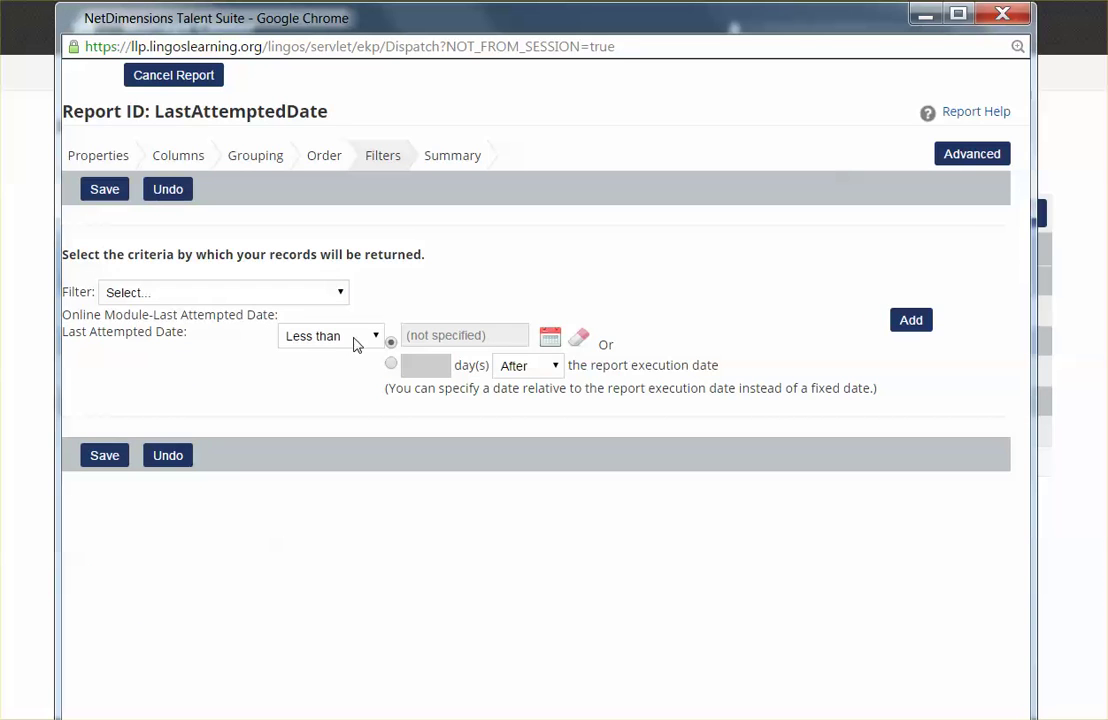
Step: Set the Last Attempted Date filter to Greater than Jan 1, 2015 and add it to the report
{"action": "left_click", "coordinate": [345, 345]}
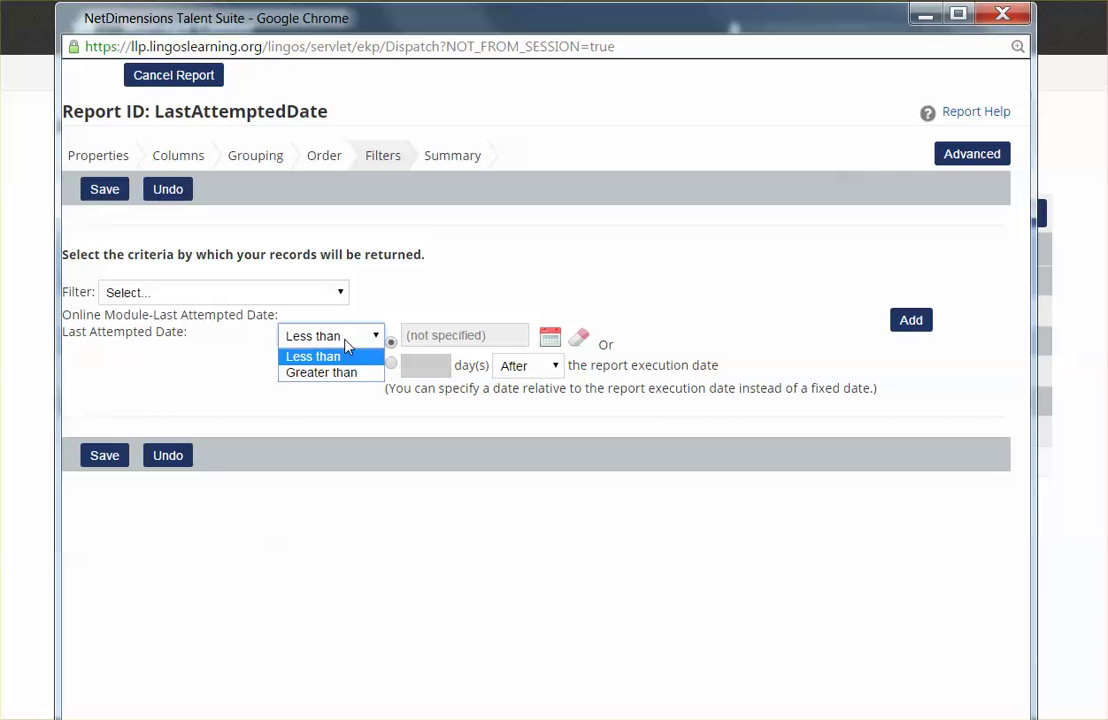
{"action": "left_click", "coordinate": [345, 345]}
{"action": "left_click", "coordinate": [346, 340]}
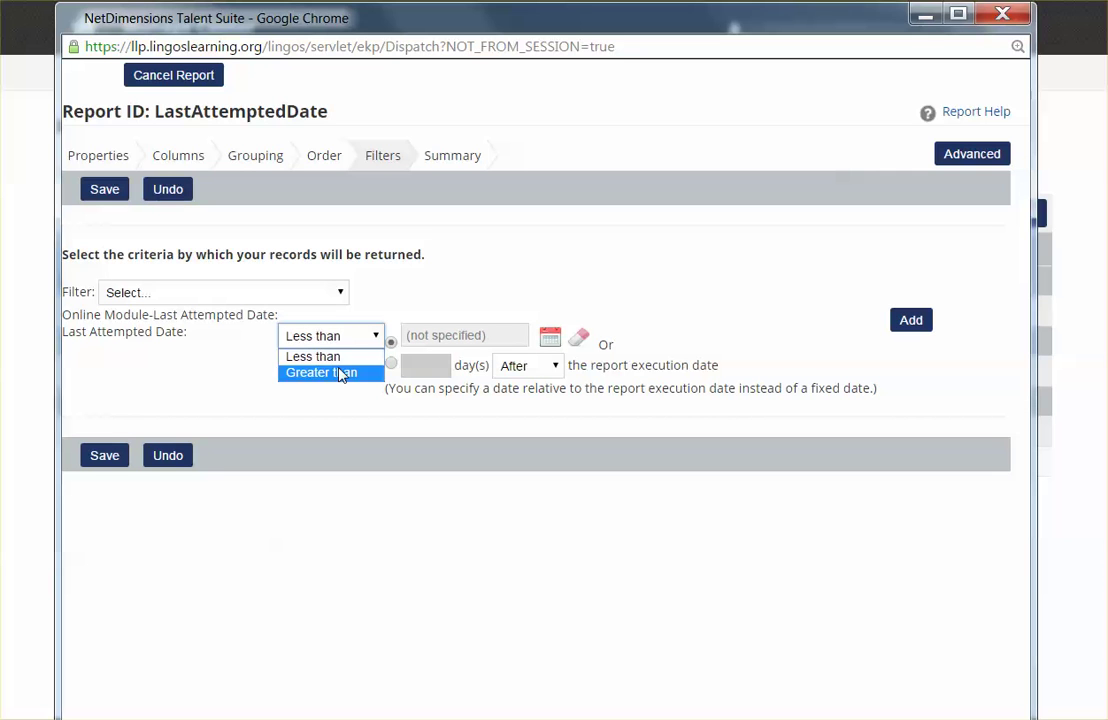
{"action": "left_click", "coordinate": [340, 373]}
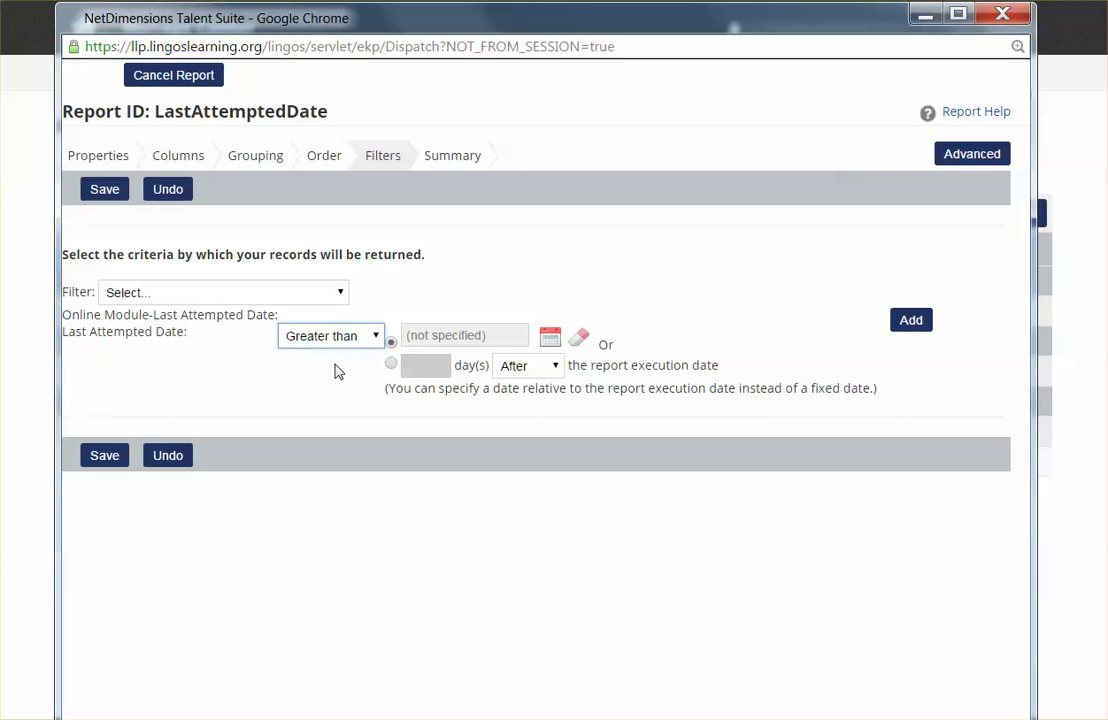
{"action": "left_click", "coordinate": [540, 336]}
{"action": "left_click", "coordinate": [166, 153]}
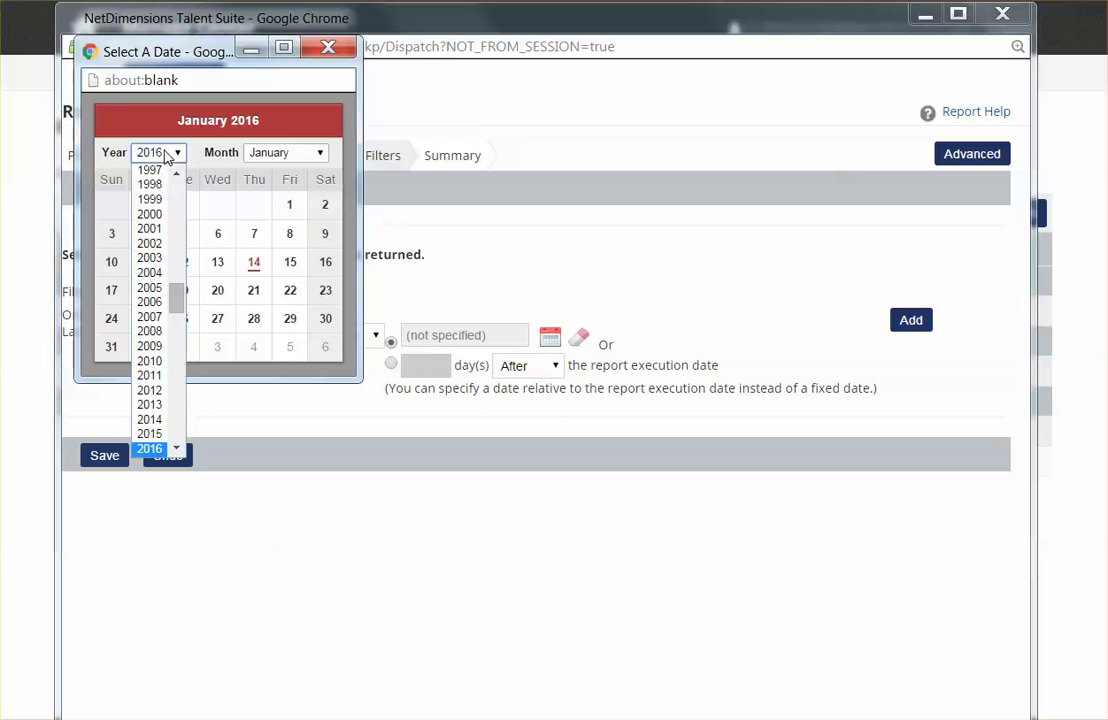
{"action": "left_click", "coordinate": [150, 433]}
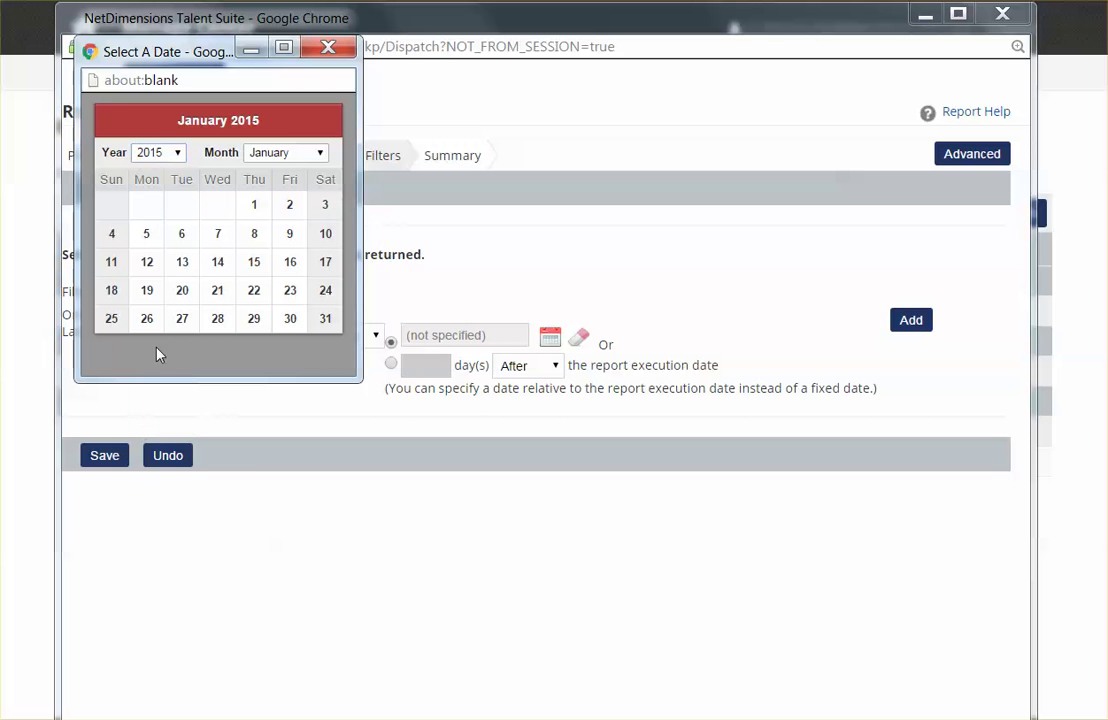
{"action": "left_click", "coordinate": [256, 205]}
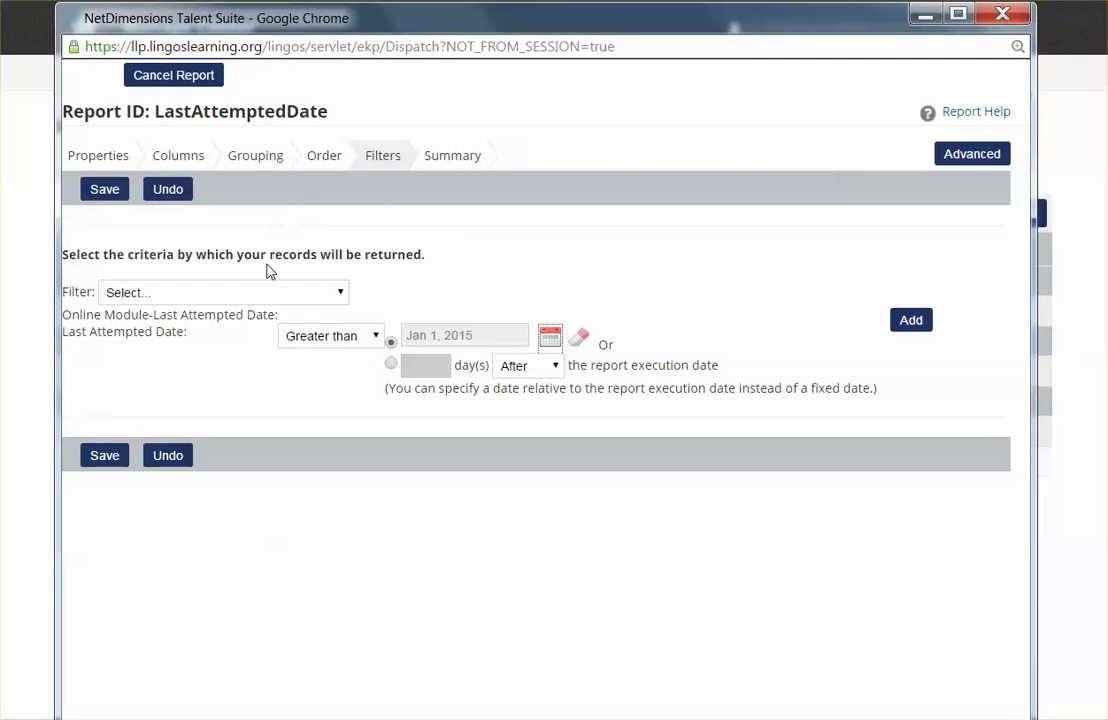
{"action": "left_click", "coordinate": [910, 322]}
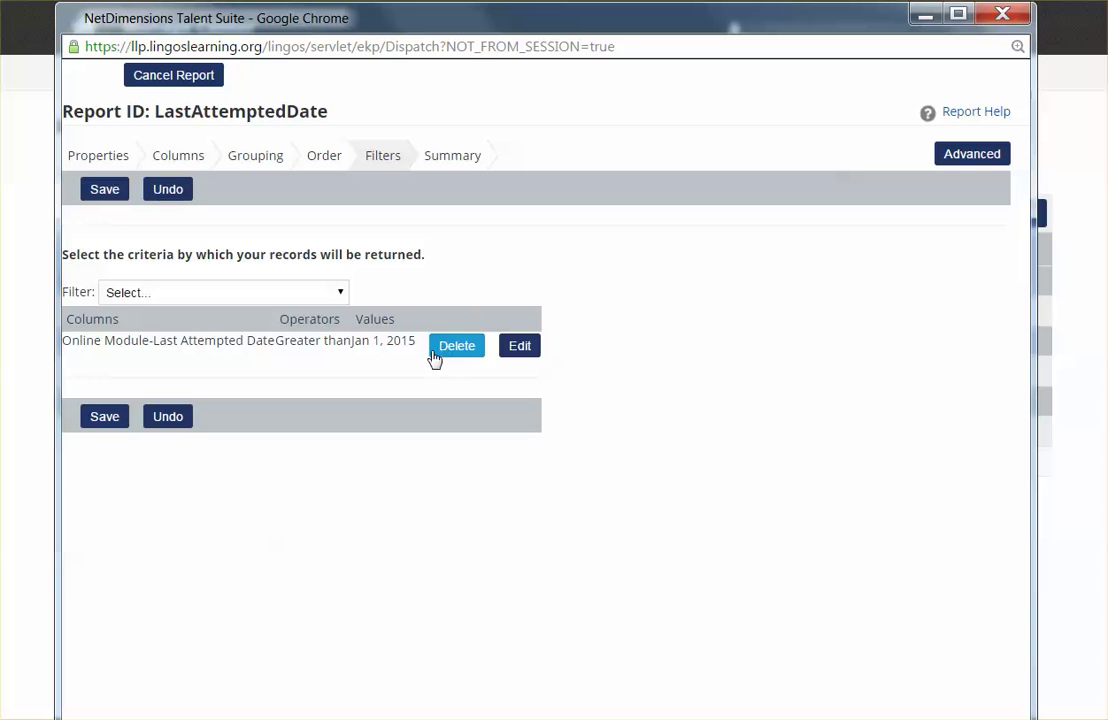
Step: Start a second report filter on the Online Module Last Attempted Date with the Less than operator
{"action": "left_click", "coordinate": [340, 294]}
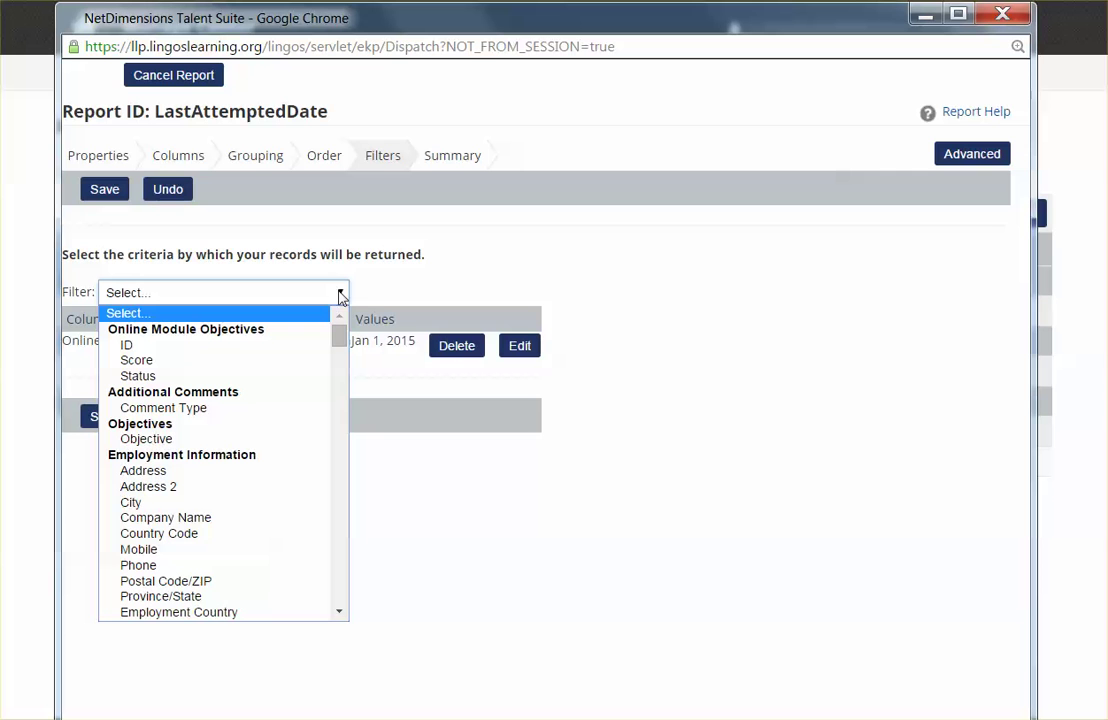
{"action": "left_click_drag", "start_coordinate": [339, 332], "coordinate": [341, 512]}
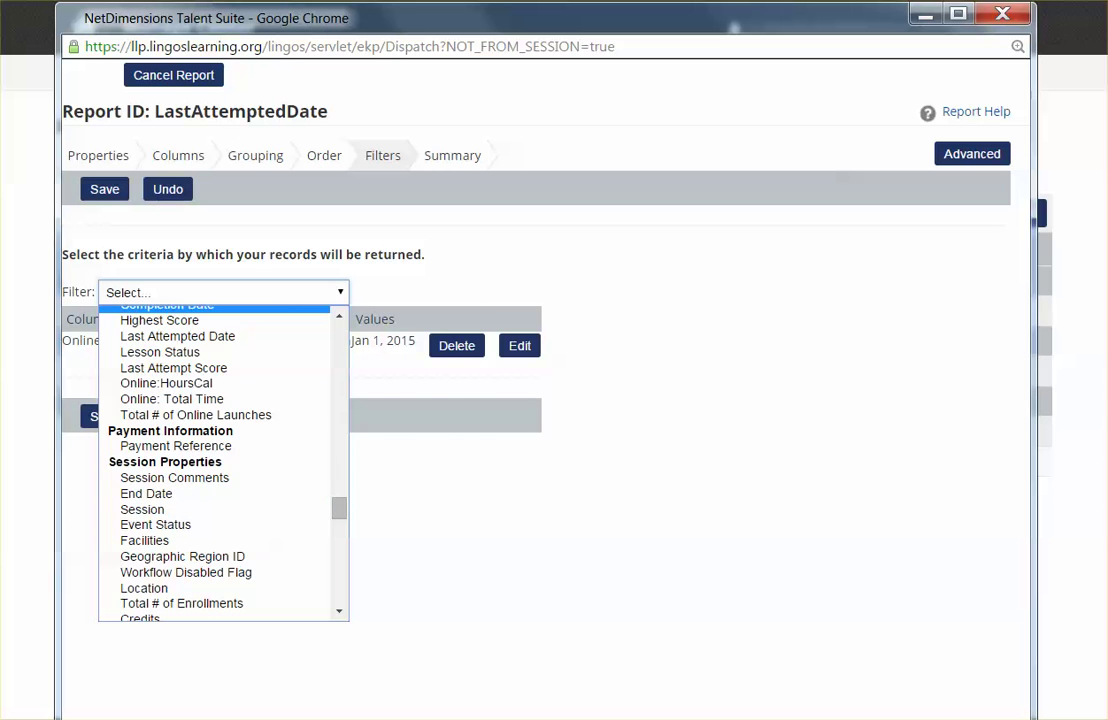
{"action": "left_click", "coordinate": [177, 336]}
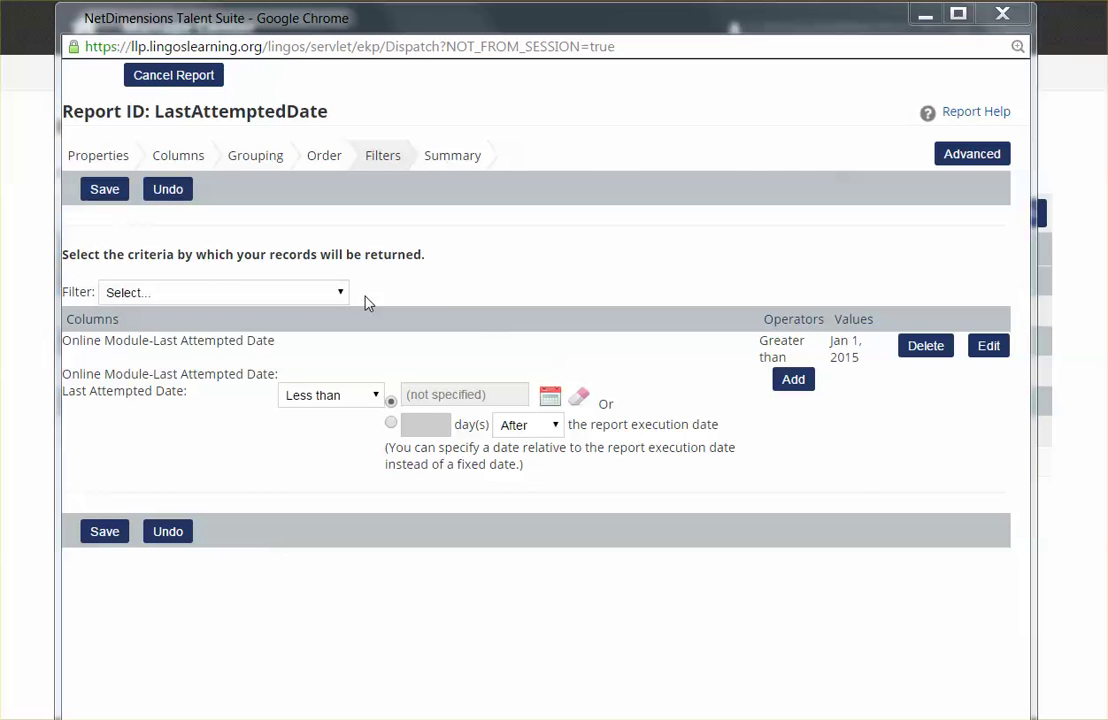
{"action": "left_click", "coordinate": [355, 394]}
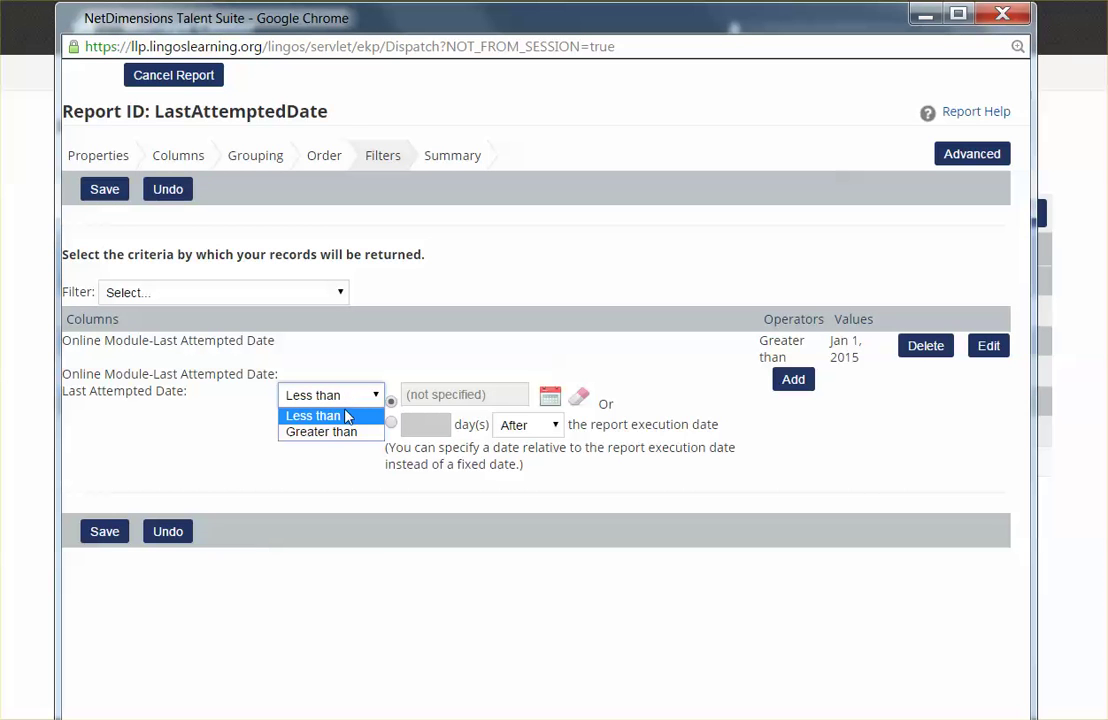
{"action": "left_click", "coordinate": [344, 418]}
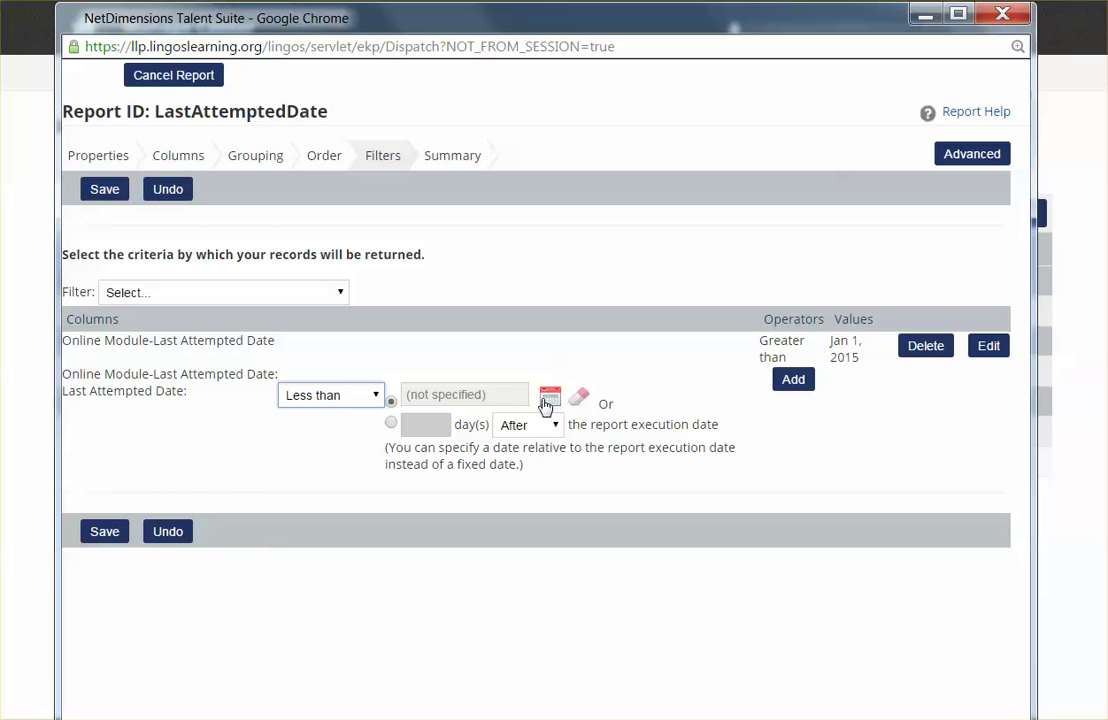
Step: Set the Less than filter's date to December 31, 2015 and save the report's filters
{"action": "left_click", "coordinate": [550, 399]}
{"action": "left_click", "coordinate": [177, 152]}
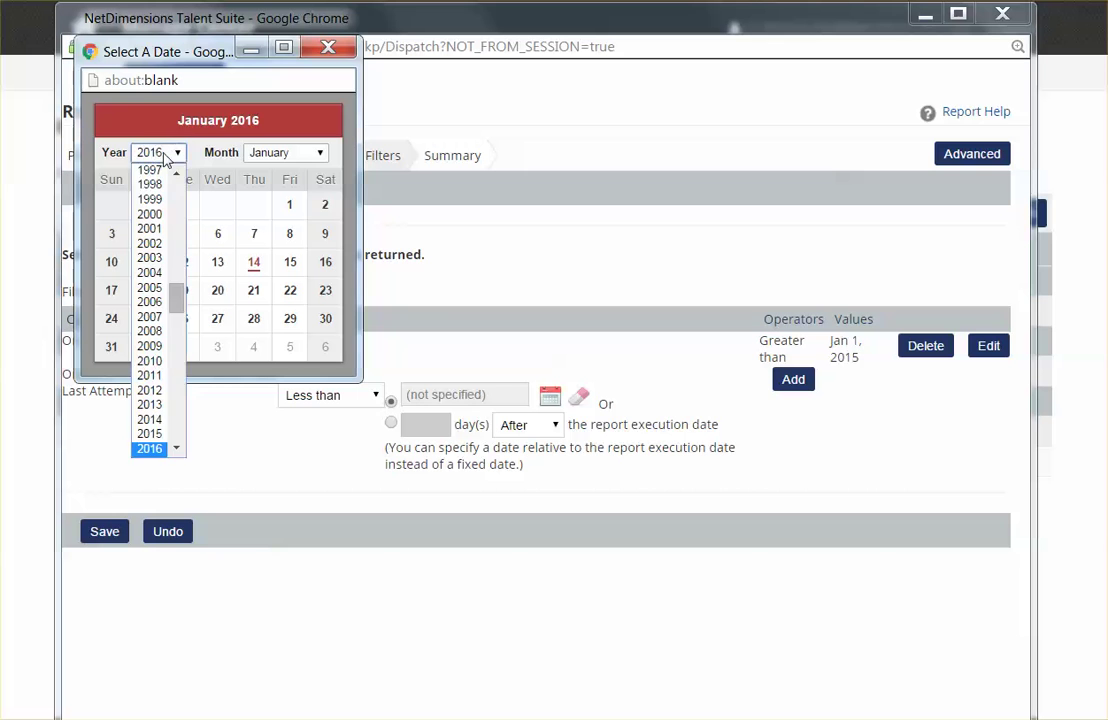
{"action": "left_click", "coordinate": [300, 156]}
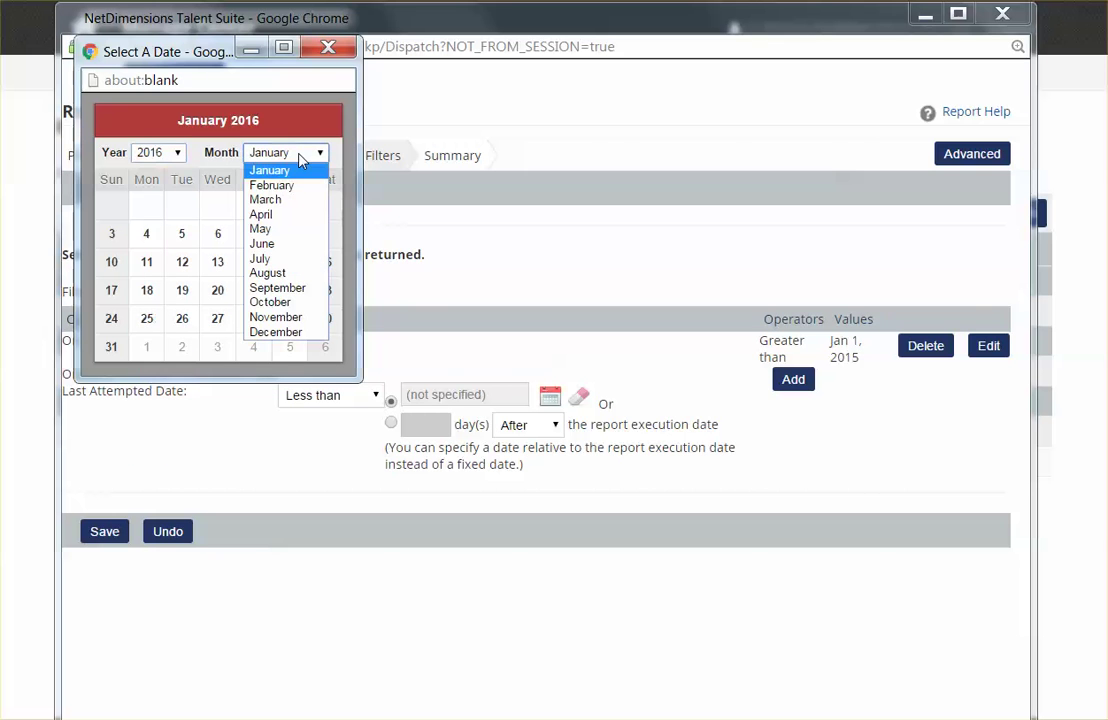
{"action": "left_click", "coordinate": [289, 336]}
{"action": "left_click", "coordinate": [170, 152]}
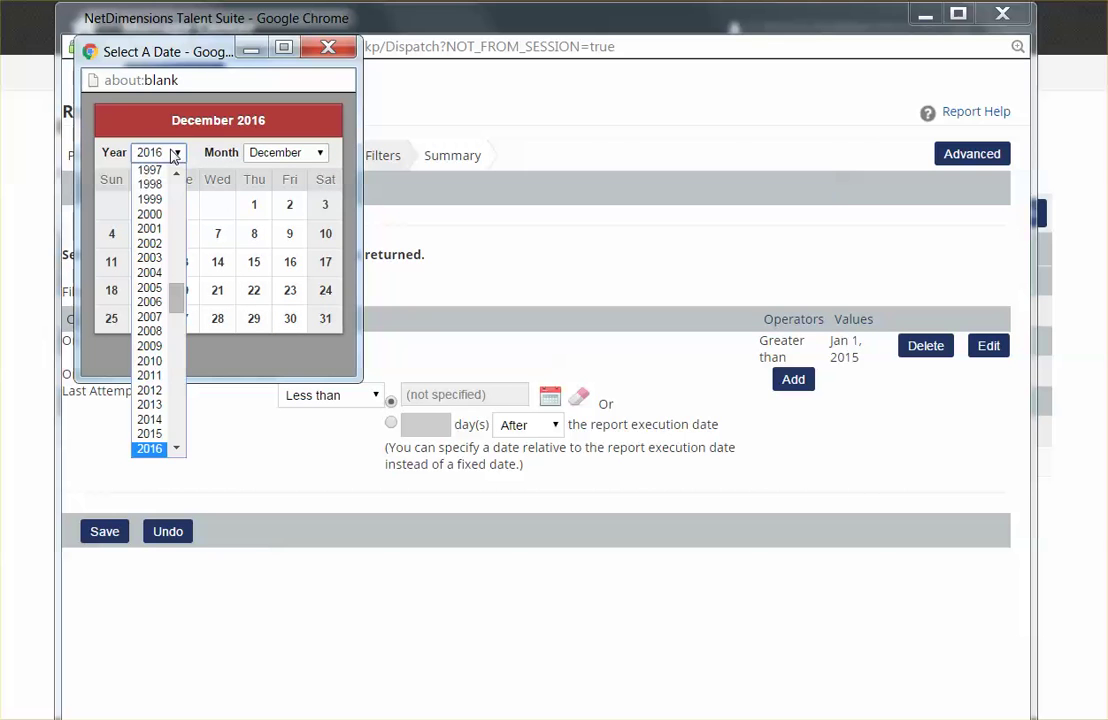
{"action": "left_click", "coordinate": [149, 433]}
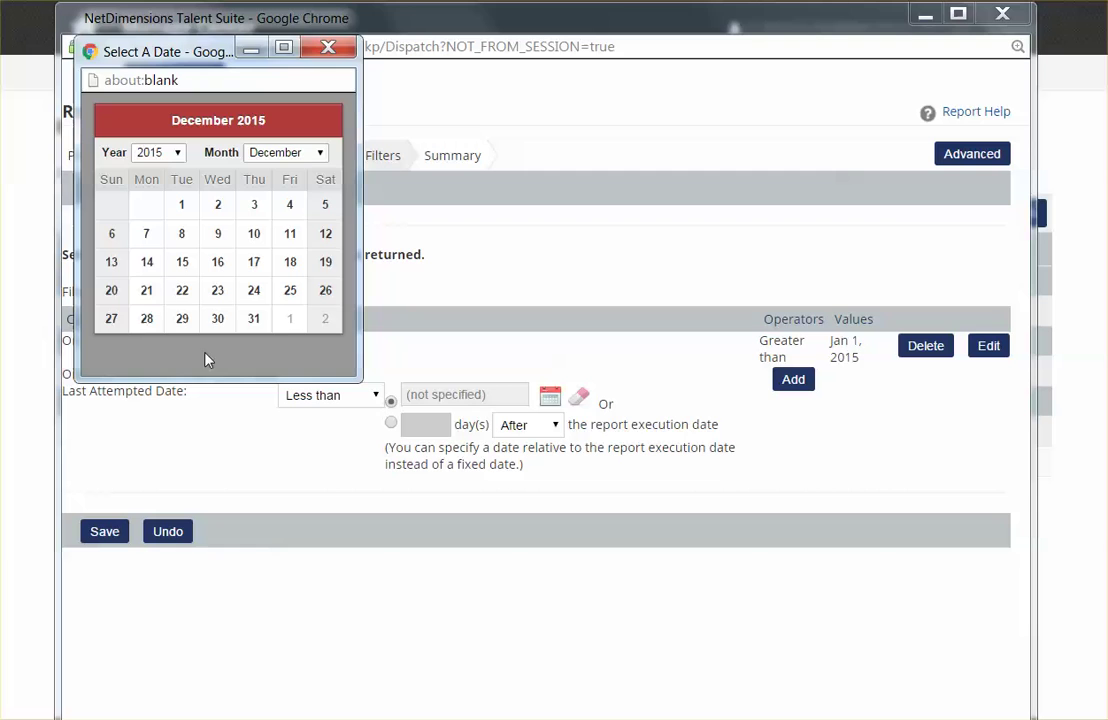
{"action": "left_click", "coordinate": [254, 318]}
{"action": "left_click", "coordinate": [100, 545]}
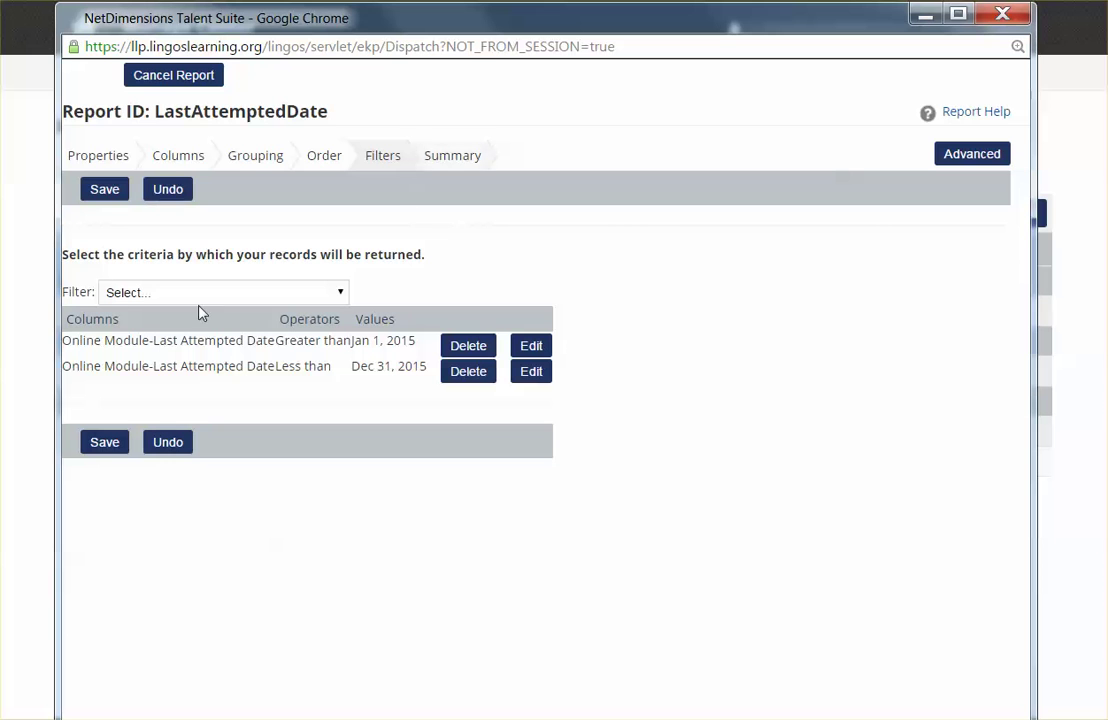
{"action": "left_click", "coordinate": [112, 185]}
Step: Choose HTML Document as the output format in the report summary
{"action": "left_click", "coordinate": [465, 158]}
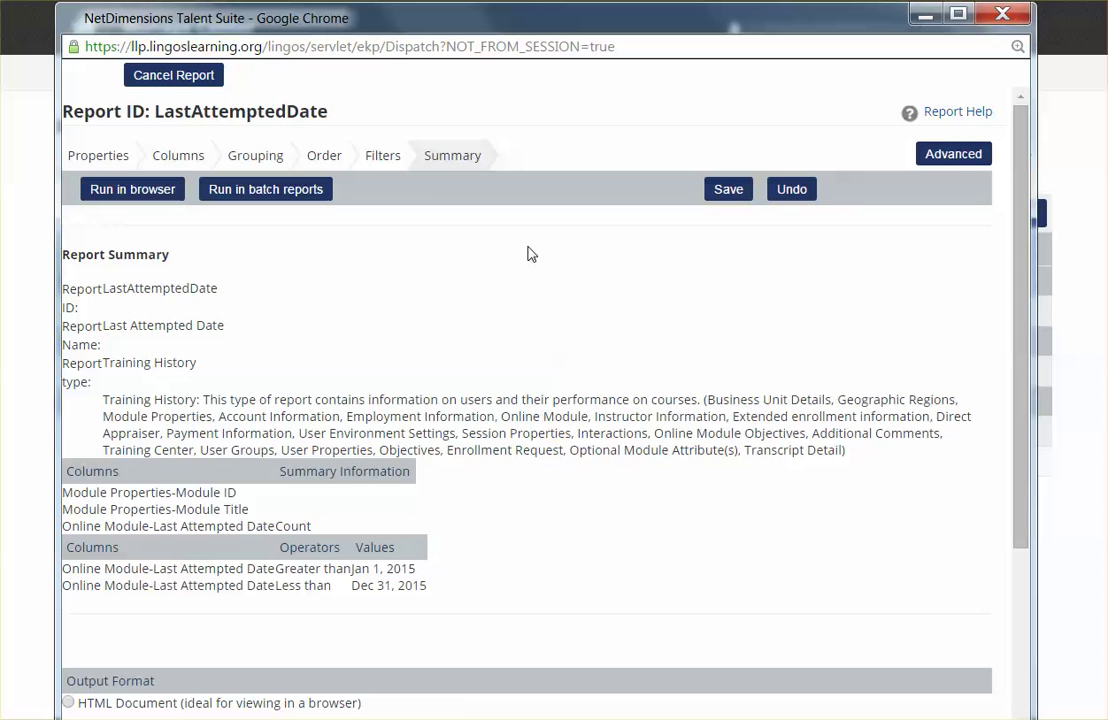
{"action": "scroll", "coordinate": [137, 370], "scroll_direction": "down", "scroll_amount": 2}
{"action": "left_click", "coordinate": [68, 526]}
{"action": "scroll", "coordinate": [190, 443], "scroll_direction": "up", "scroll_amount": 2}
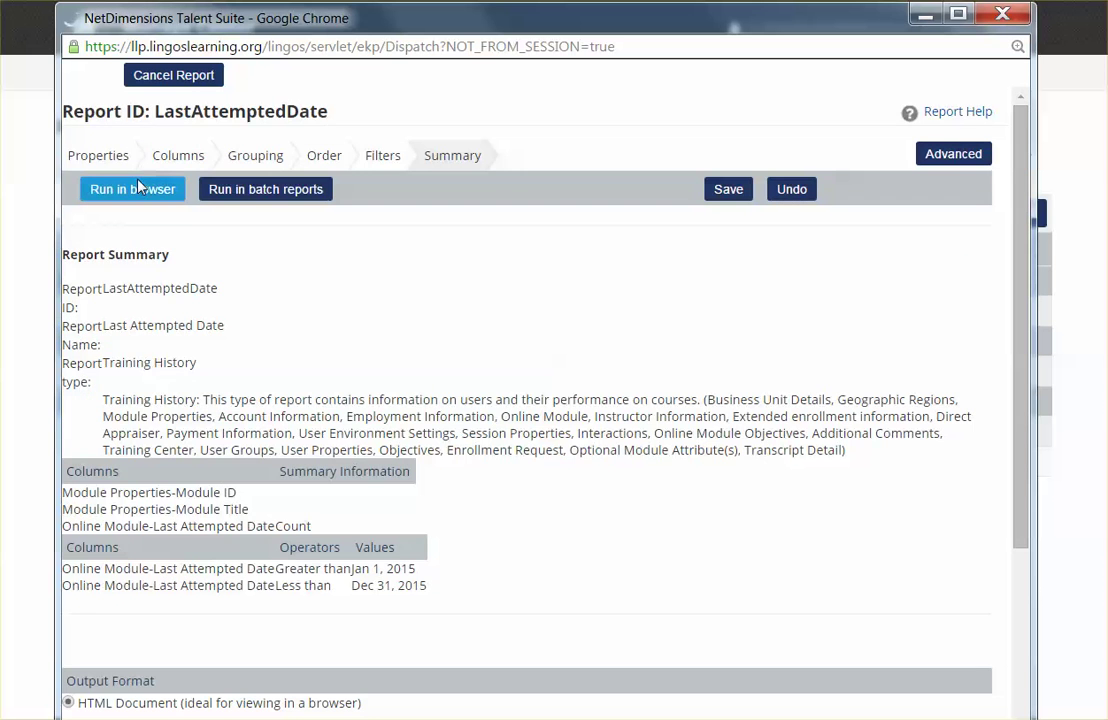
Step: Run the report in the browser and sort the results by Last Attempted Date count, highest first
{"action": "left_click", "coordinate": [137, 188]}
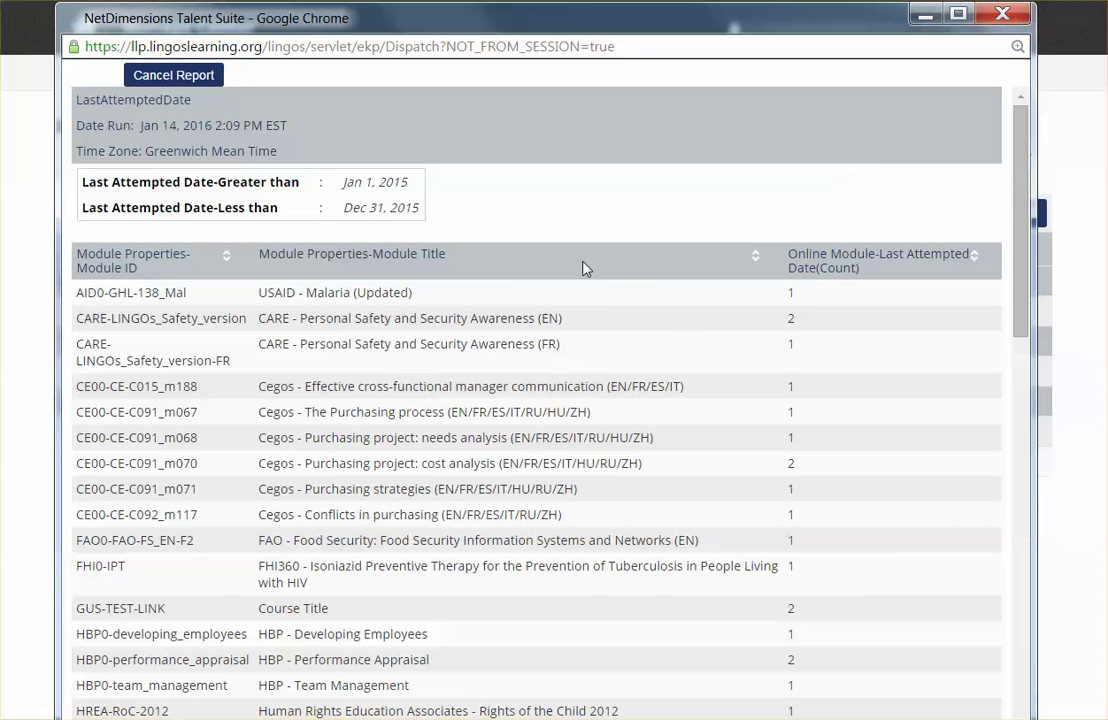
{"action": "left_click", "coordinate": [795, 262]}
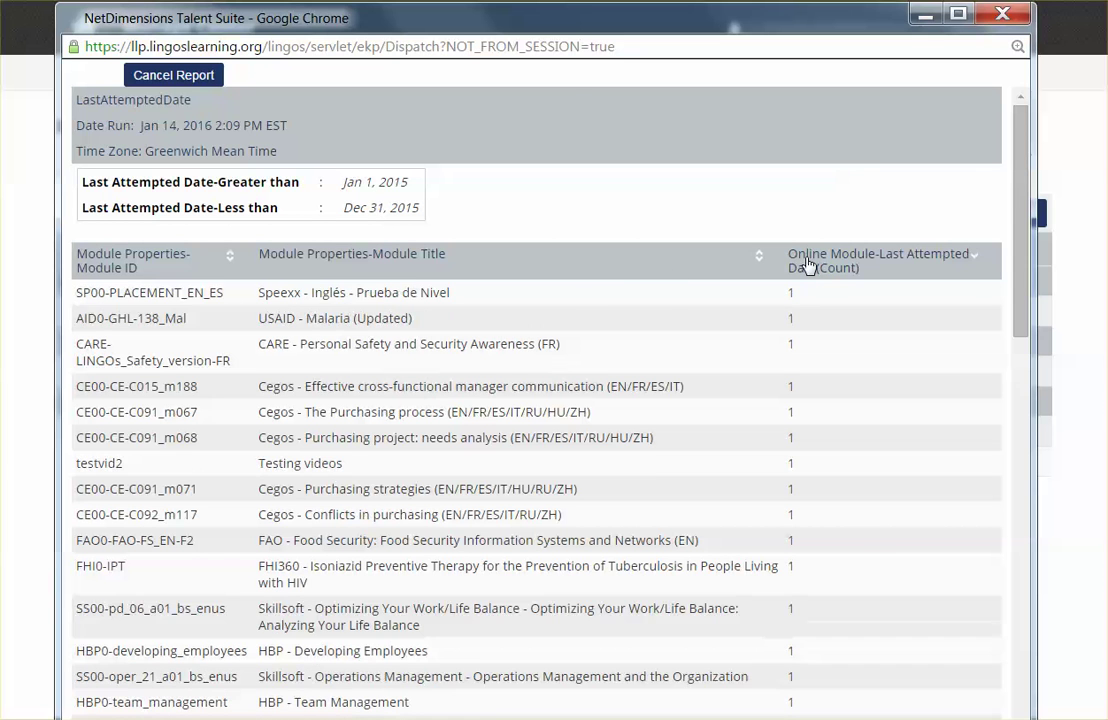
{"action": "left_click", "coordinate": [812, 264]}
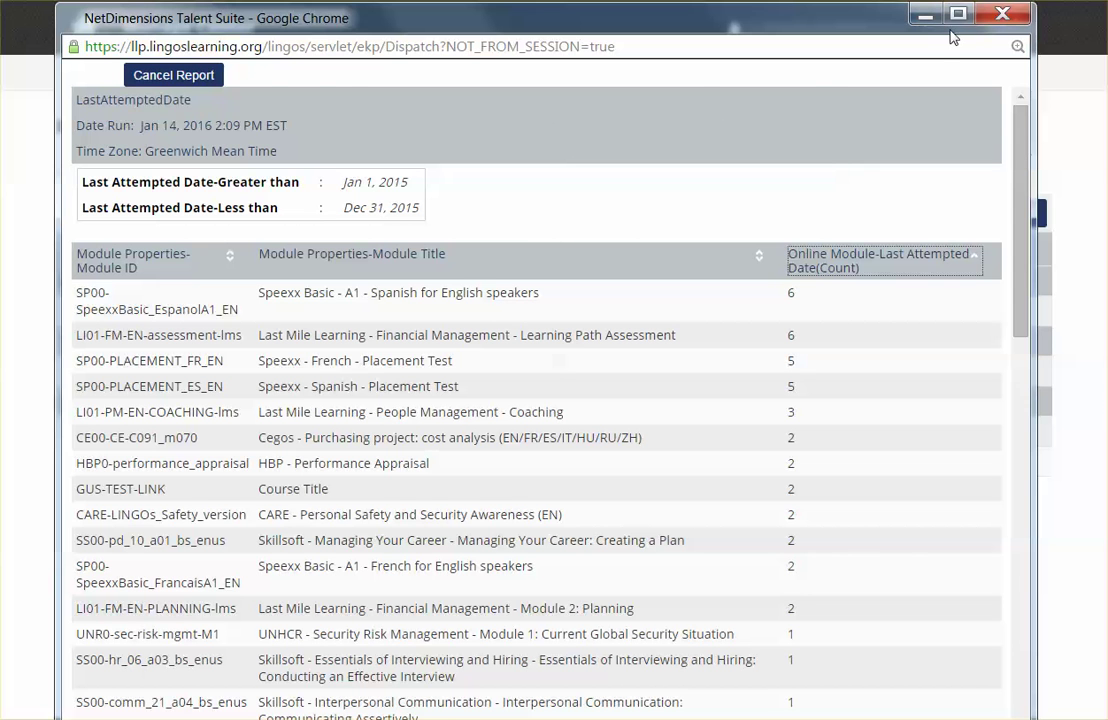
Step: Leave the report results and open the saved LastAttemptedDate report from the refreshed report list
{"action": "left_click", "coordinate": [162, 78]}
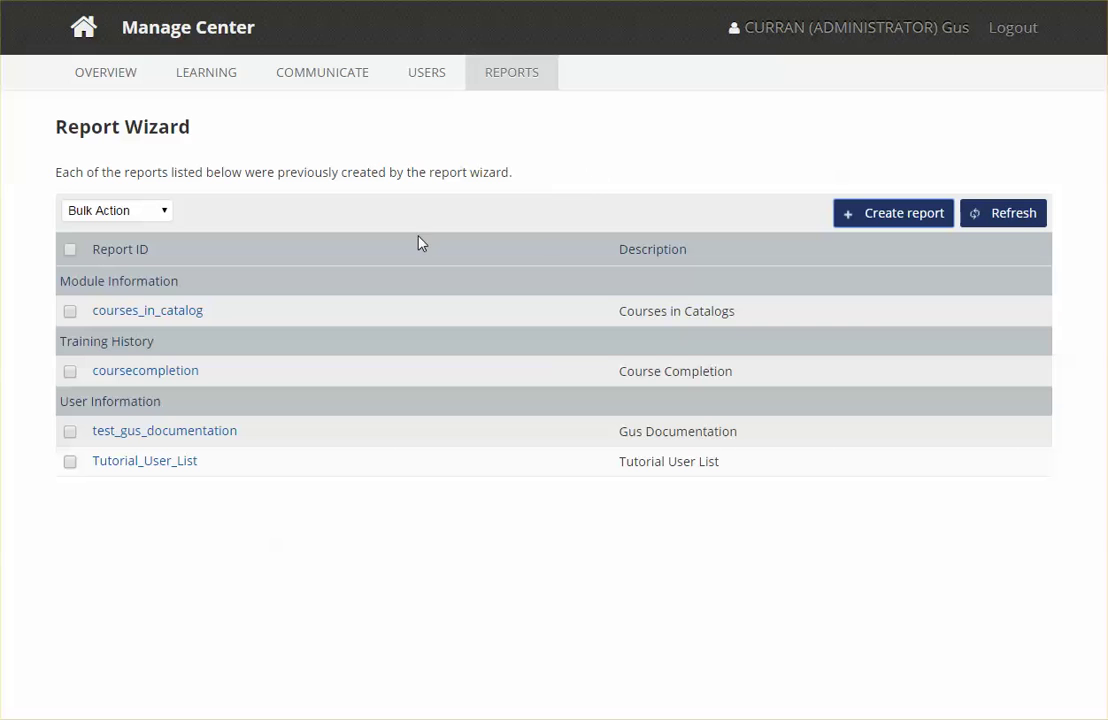
{"action": "left_click", "coordinate": [1010, 226]}
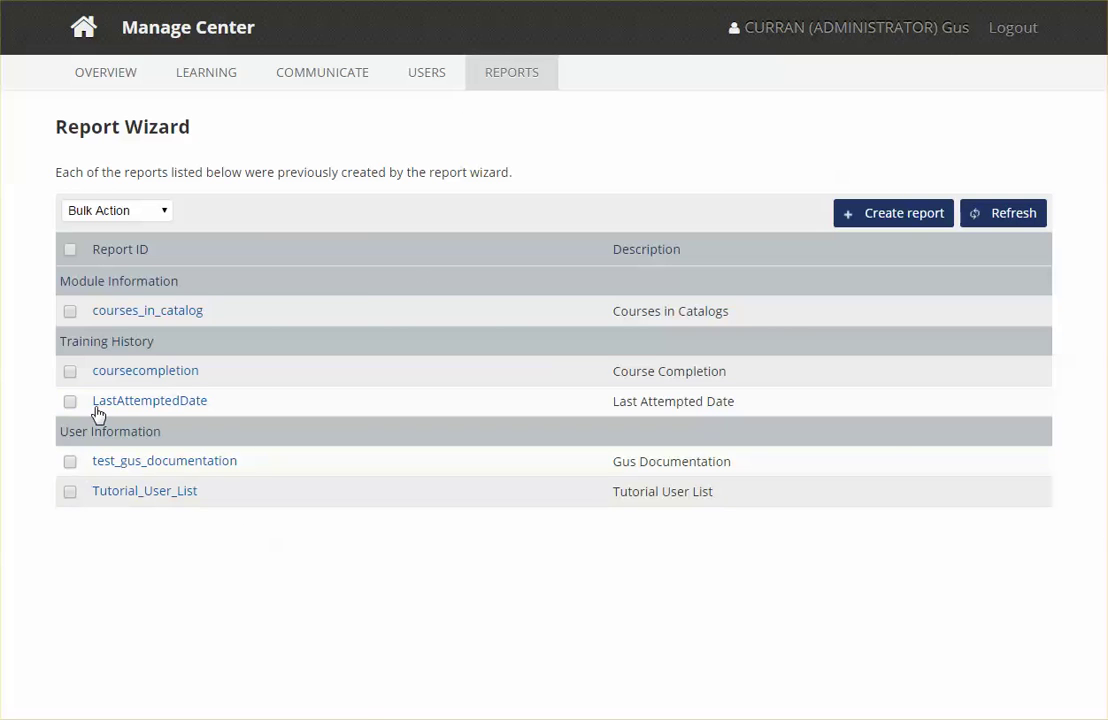
{"action": "left_click", "coordinate": [161, 406]}
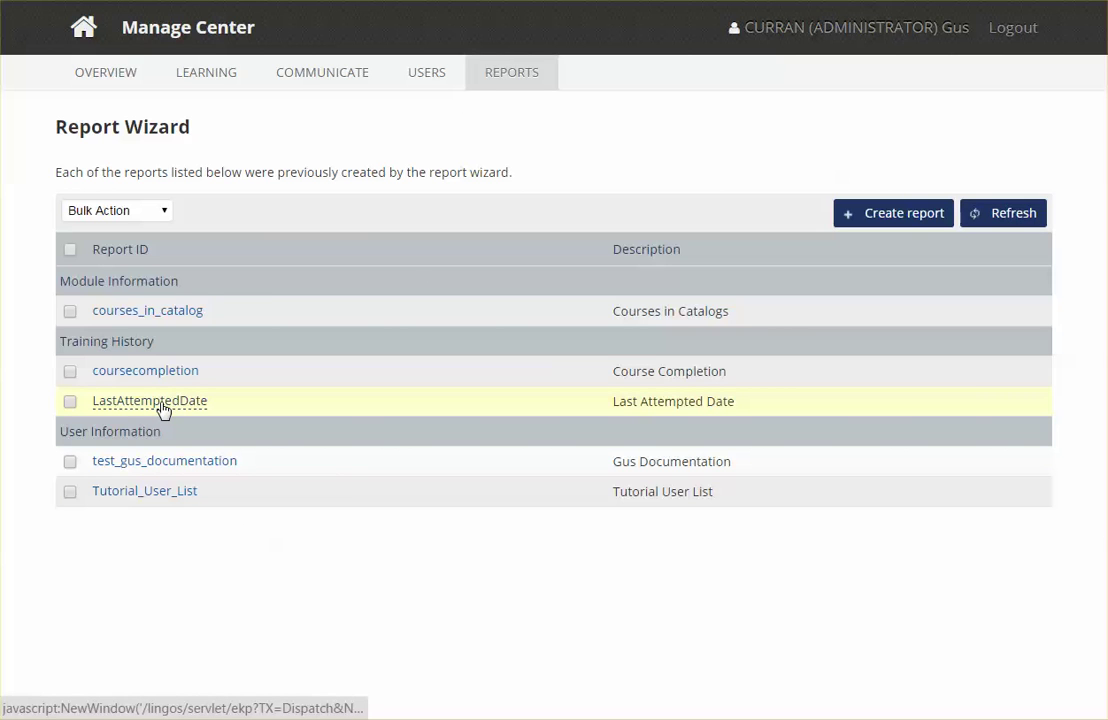